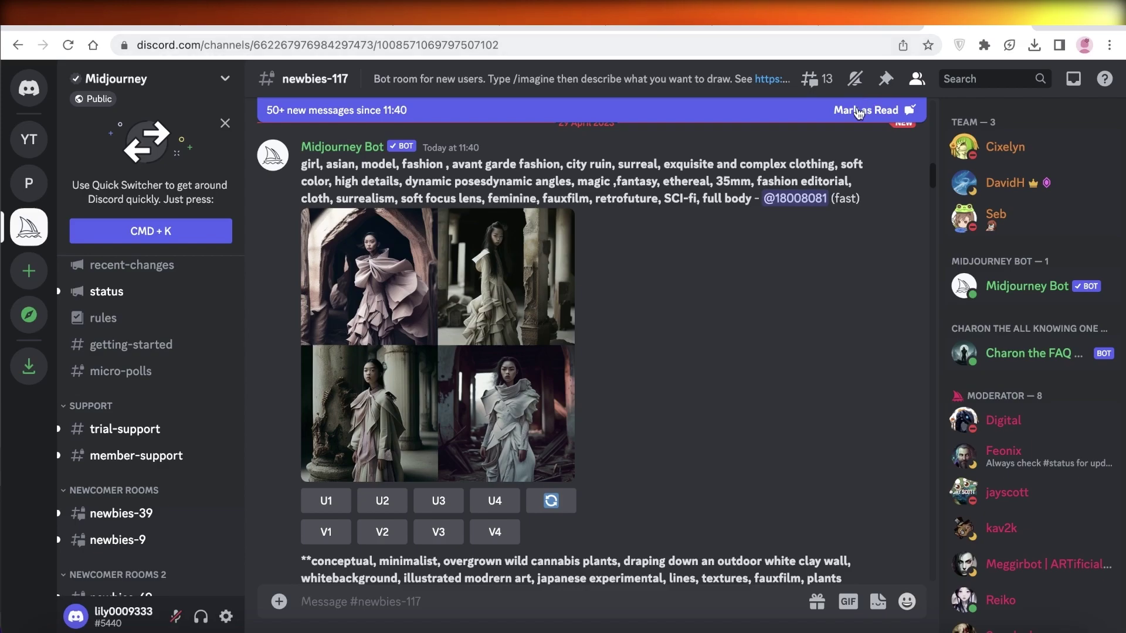
# - Browse the Upscales-filtered profile gallery, then switch to the Explore community feed
pyautogui.scroll(-10, 797, 249)
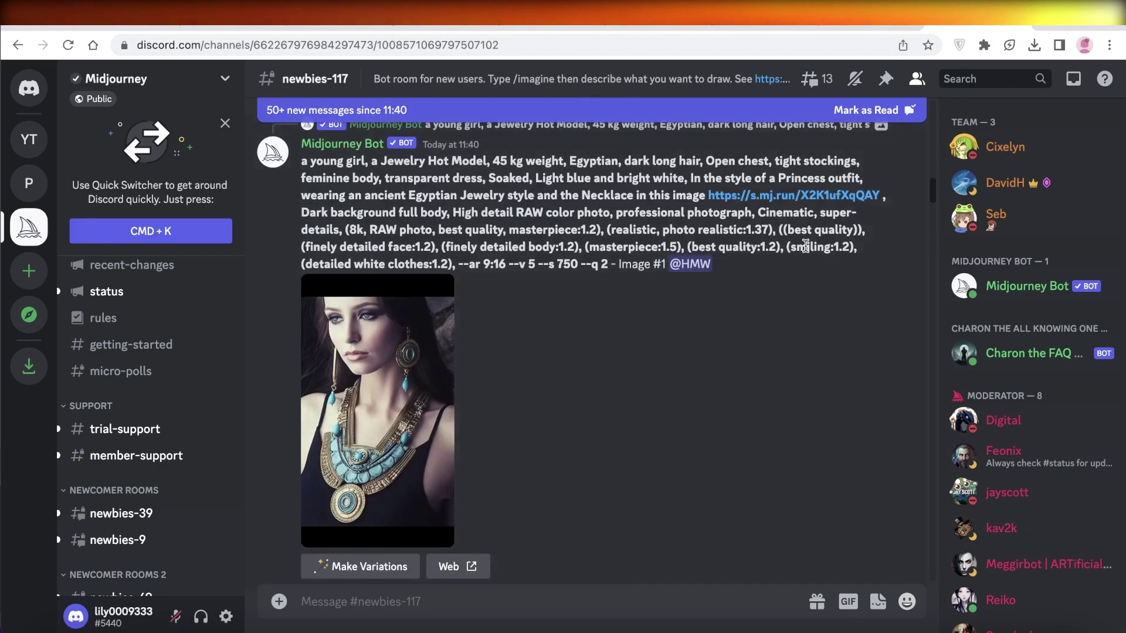
pyautogui.scroll(-7, 805, 246)
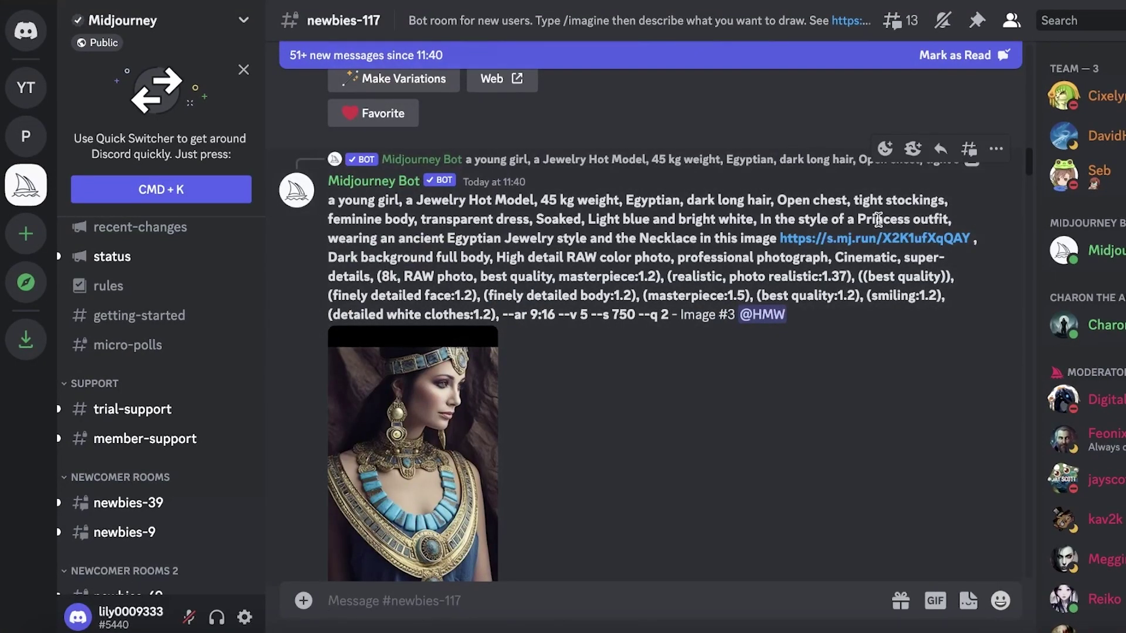
pyautogui.scroll(-5, 878, 223)
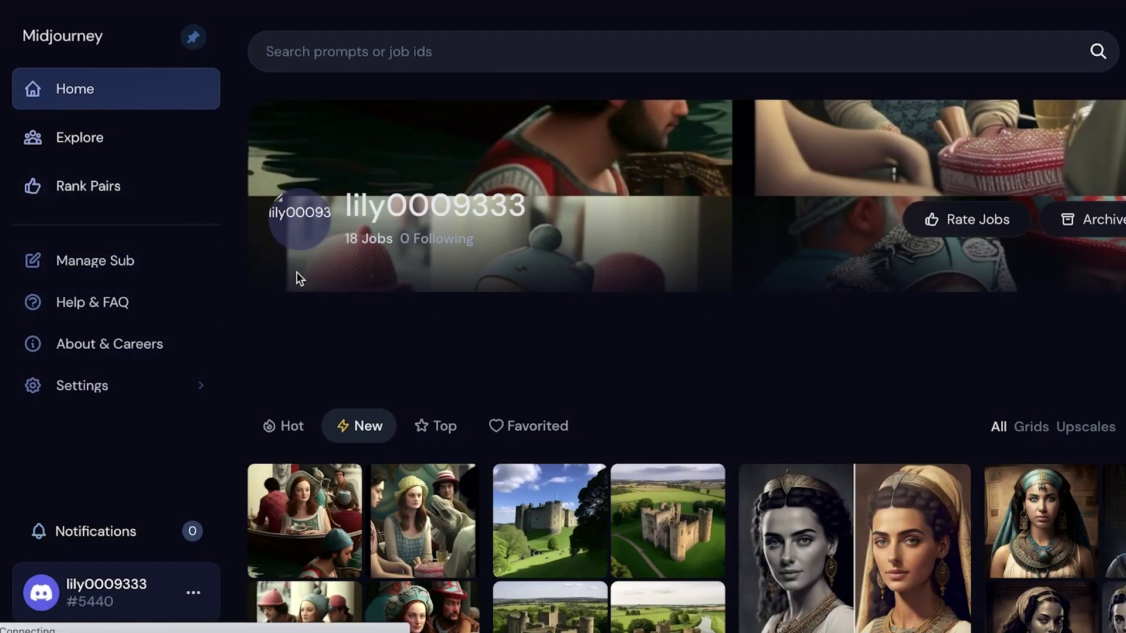
pyautogui.scroll(-10, 334, 258)
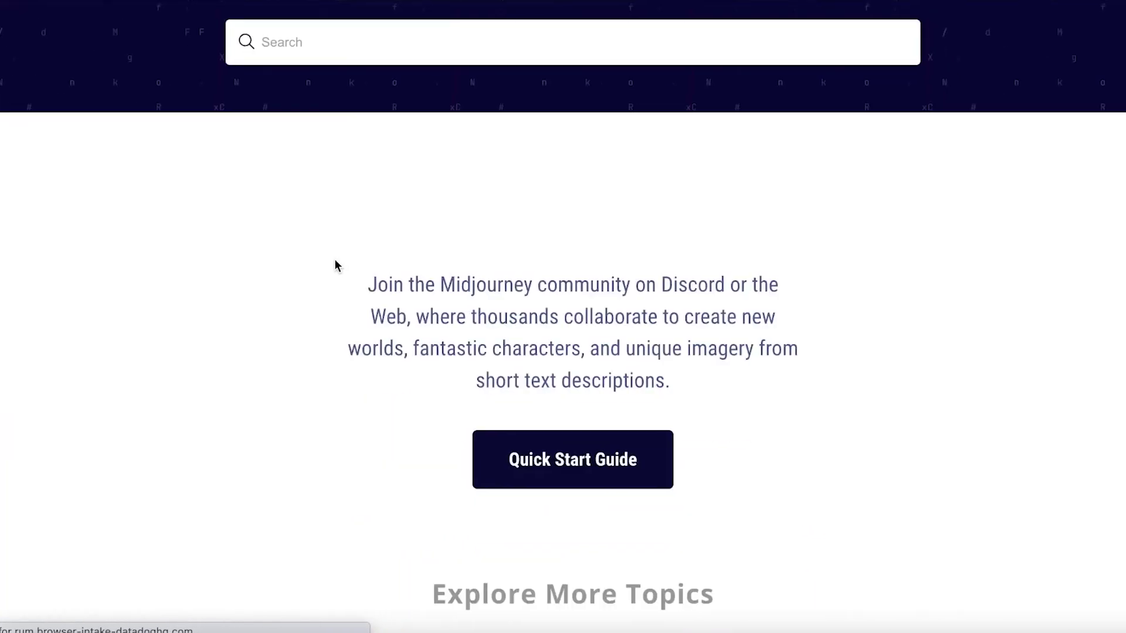
pyautogui.scroll(-6, 327, 255)
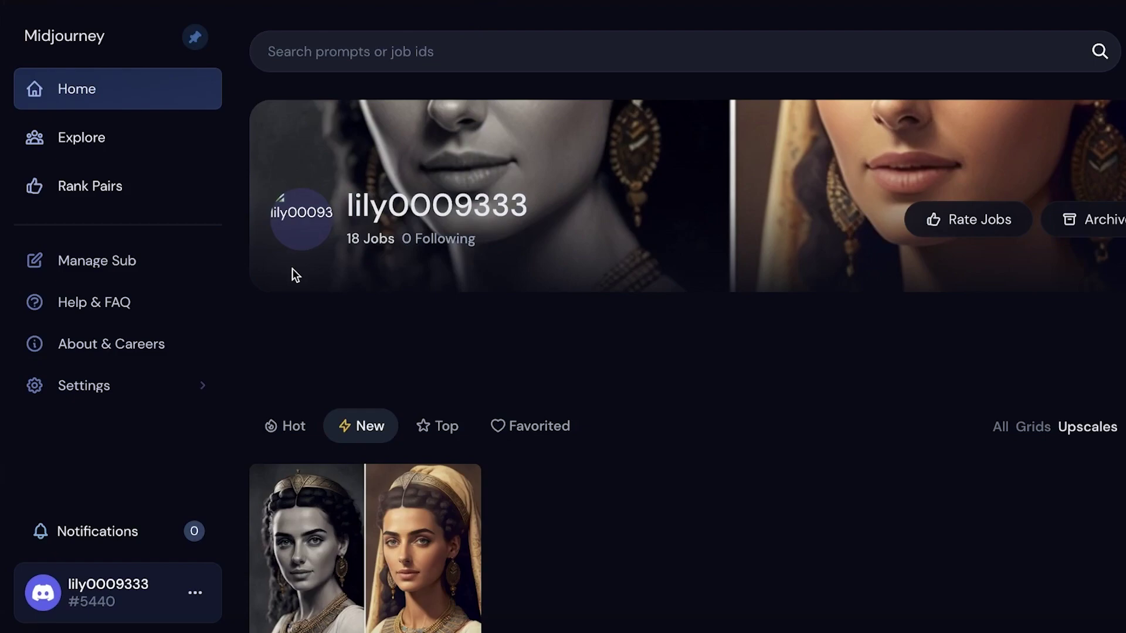
pyautogui.scroll(-2, 420, 264)
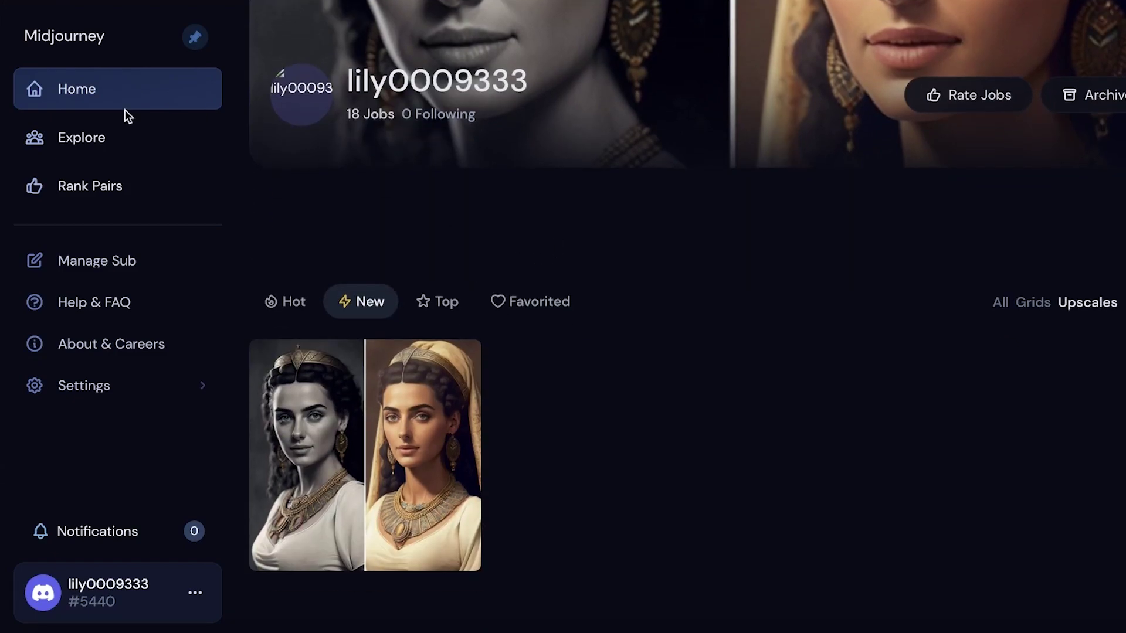
pyautogui.click(108, 137)
# - Sort the Community Feed by Rising and scroll down the image grid
pyautogui.click(354, 214)
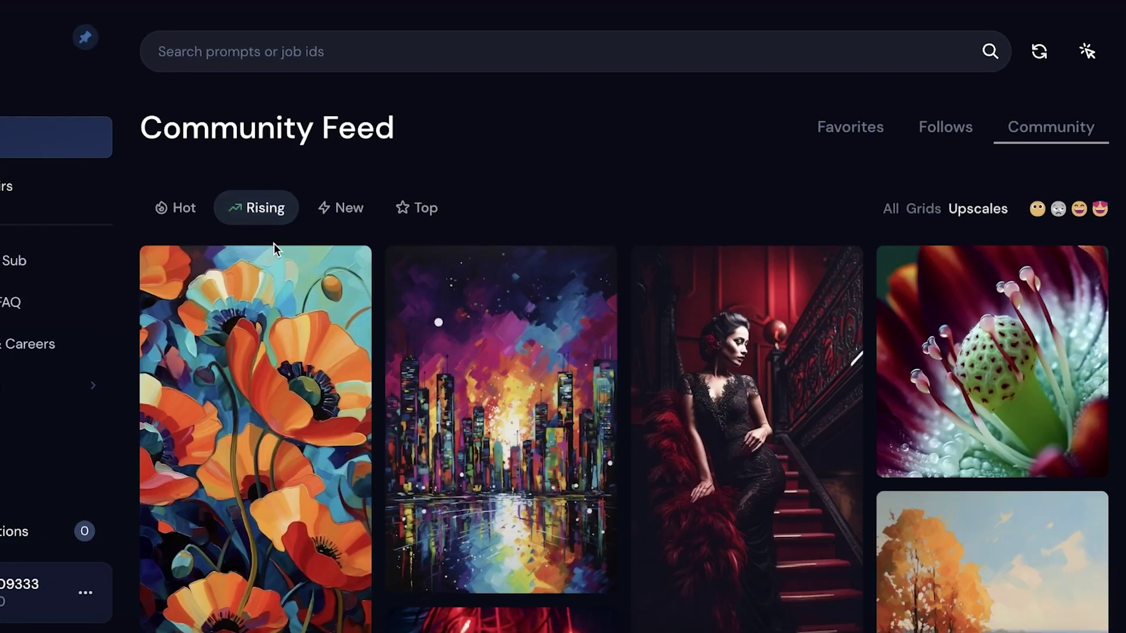
pyautogui.moveTo(466, 441)
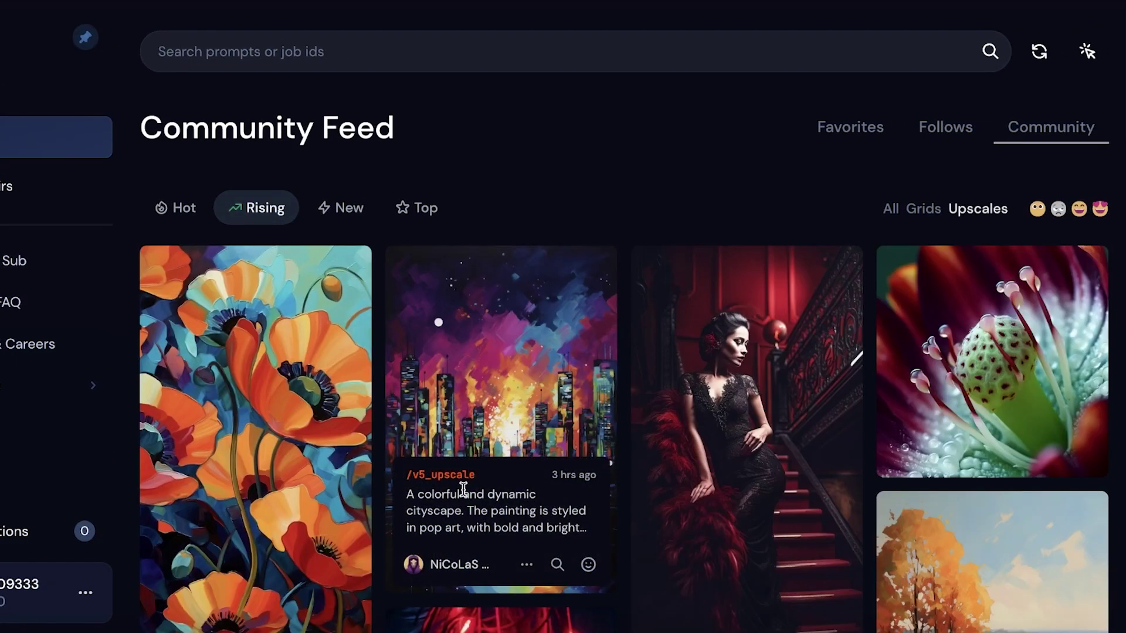
pyautogui.scroll(-1, 811, 427)
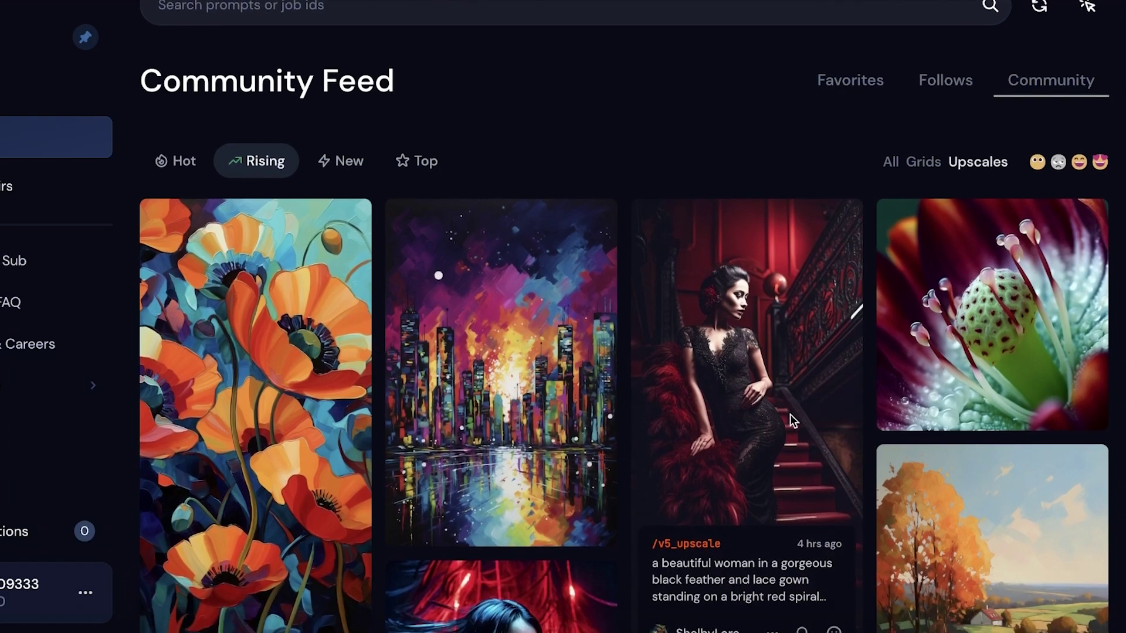
pyautogui.scroll(-3, 780, 407)
pyautogui.scroll(-5, 712, 312)
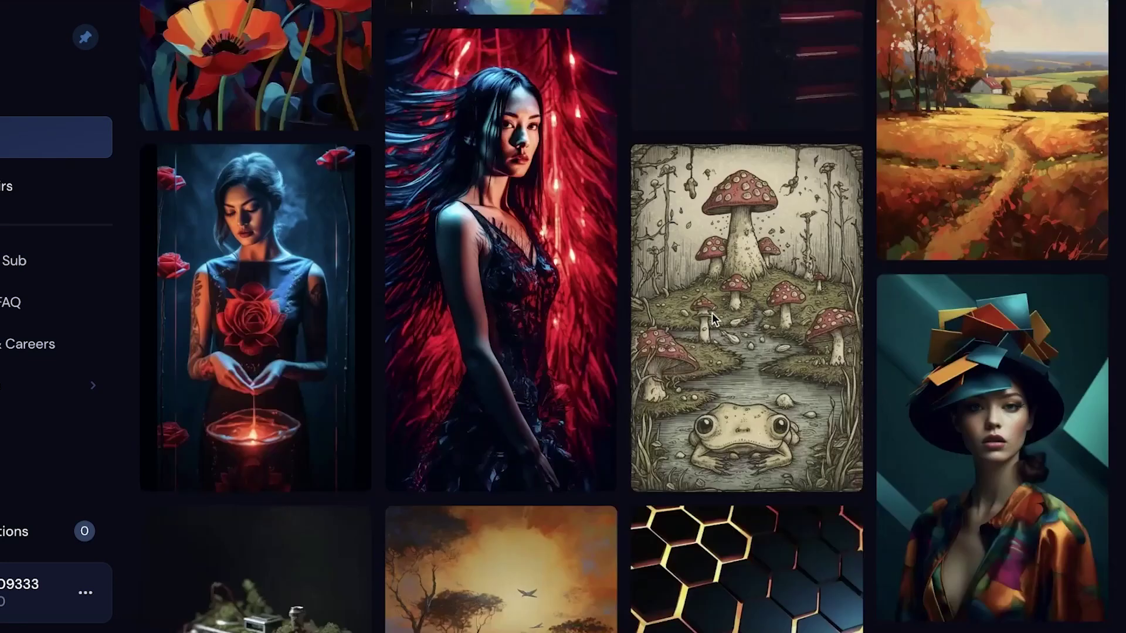
# - Look over image cards to read their /v5_upscale prompts and how recently they were made
pyautogui.scroll(-2, 712, 312)
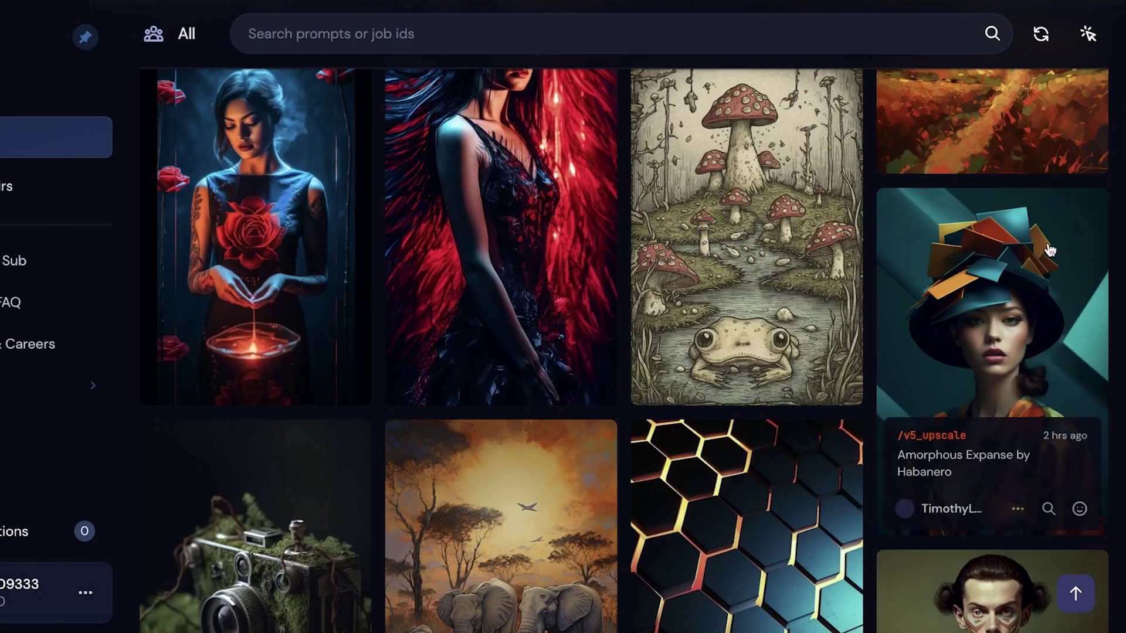
pyautogui.scroll(-5, 1051, 274)
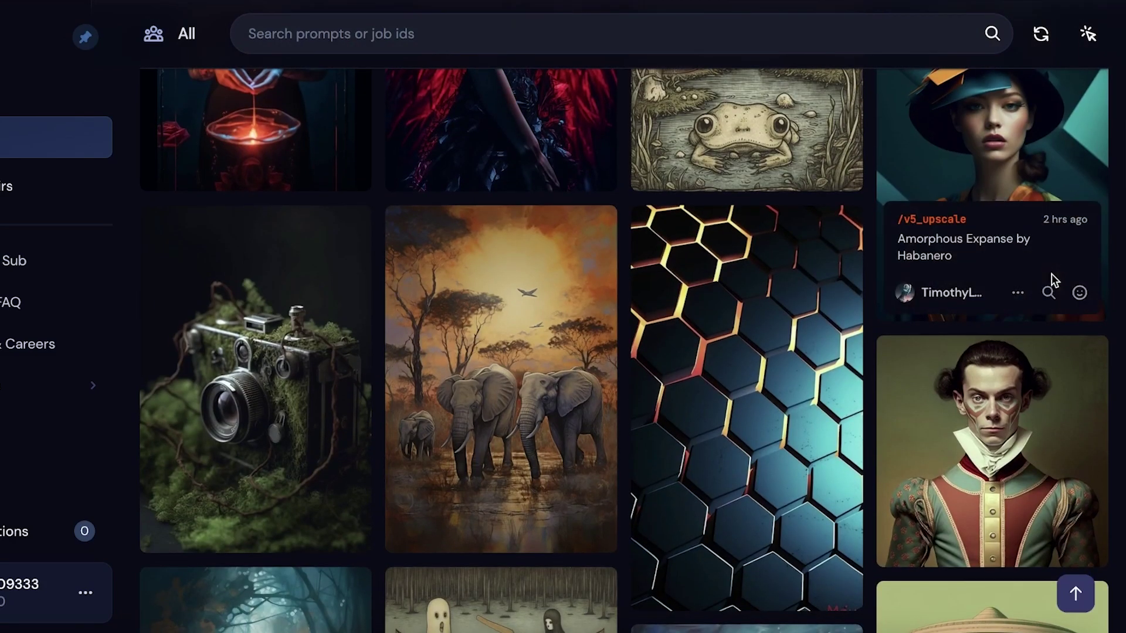
pyautogui.scroll(-10, 1050, 273)
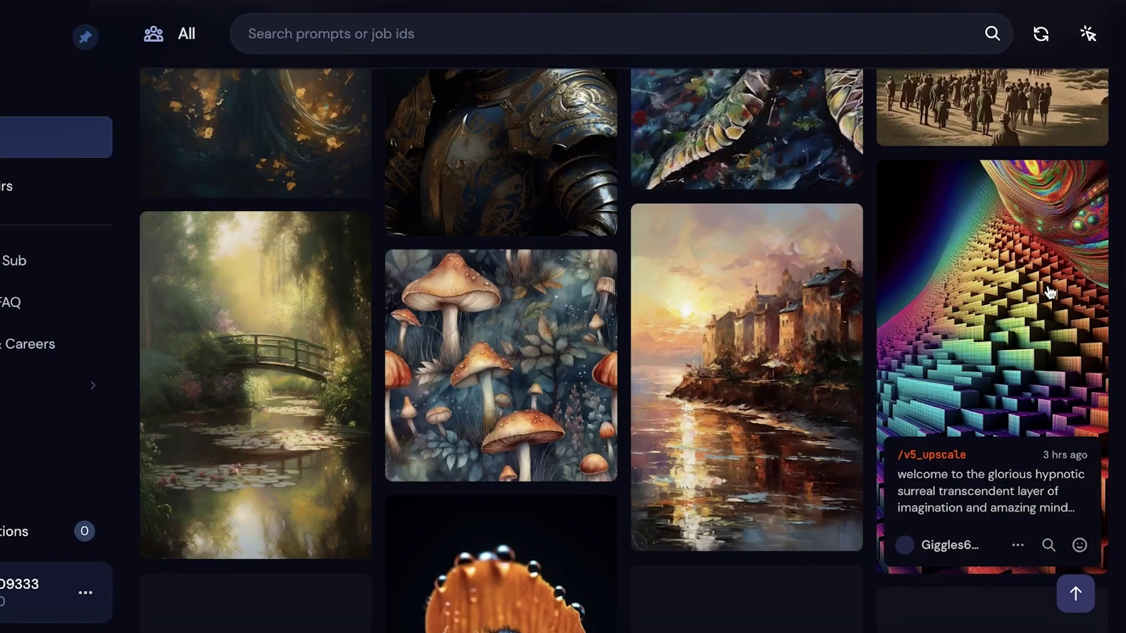
pyautogui.moveTo(803, 321)
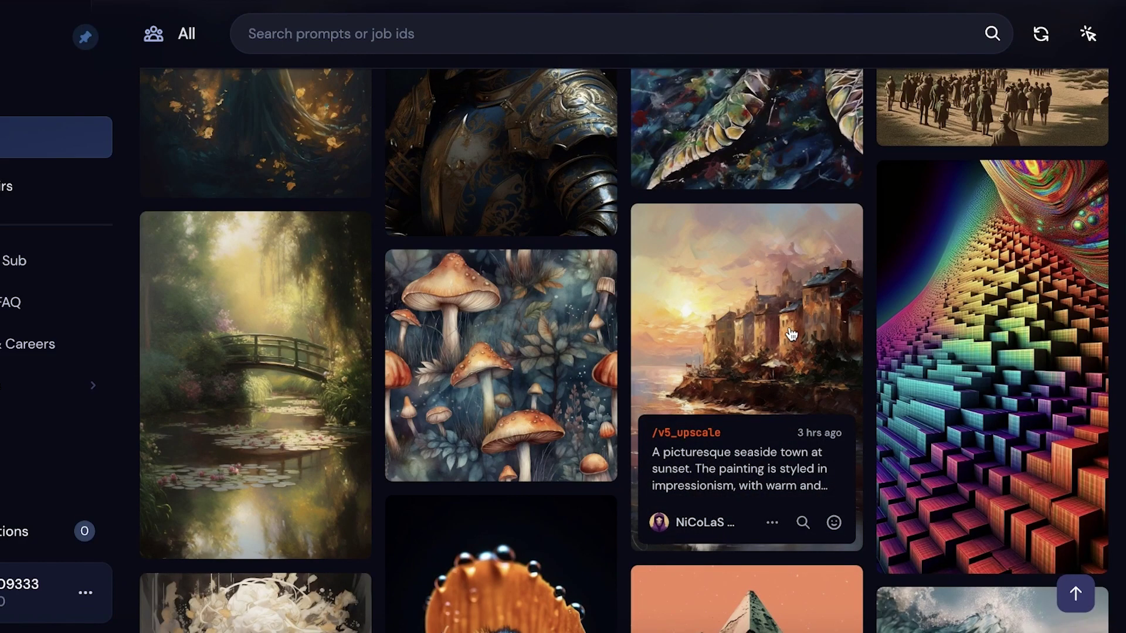
pyautogui.scroll(2, 791, 331)
pyautogui.moveTo(474, 292)
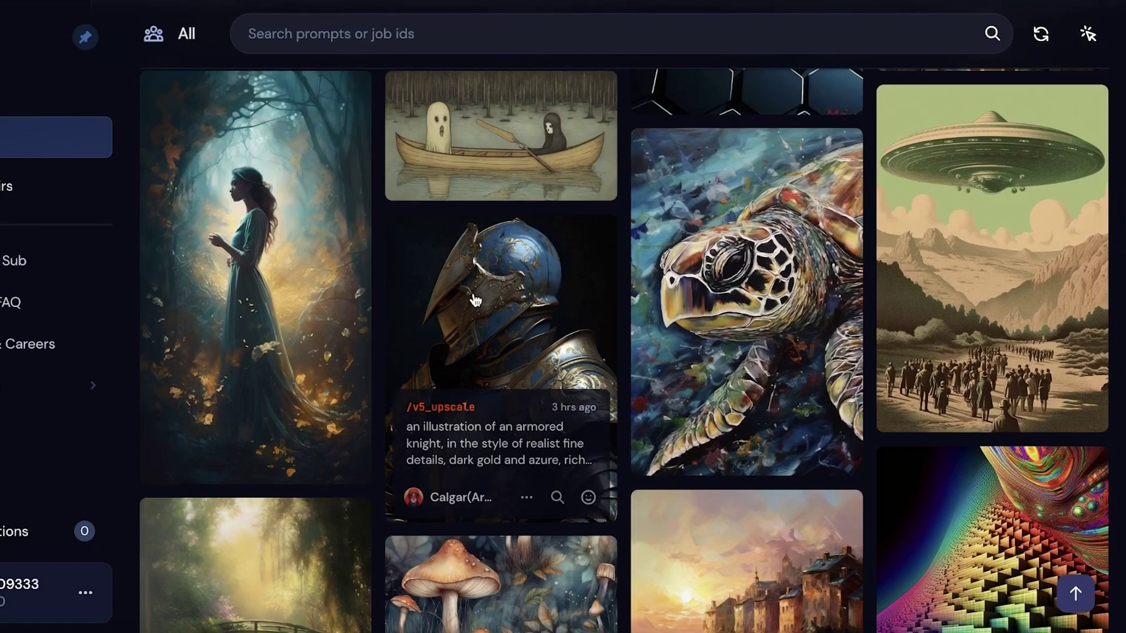
pyautogui.scroll(-5, 473, 294)
pyautogui.moveTo(722, 232)
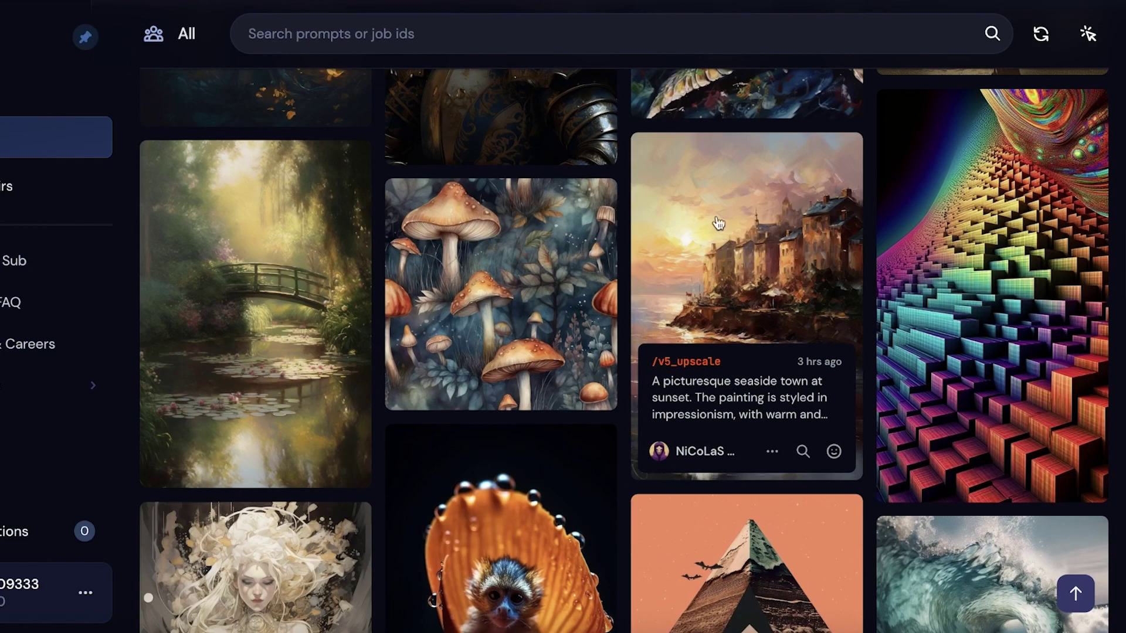
# - Bring up the Manage Sub page showing the active Basic Plan and the Basic, Standard and Pro plan cards
pyautogui.click(15, 260)
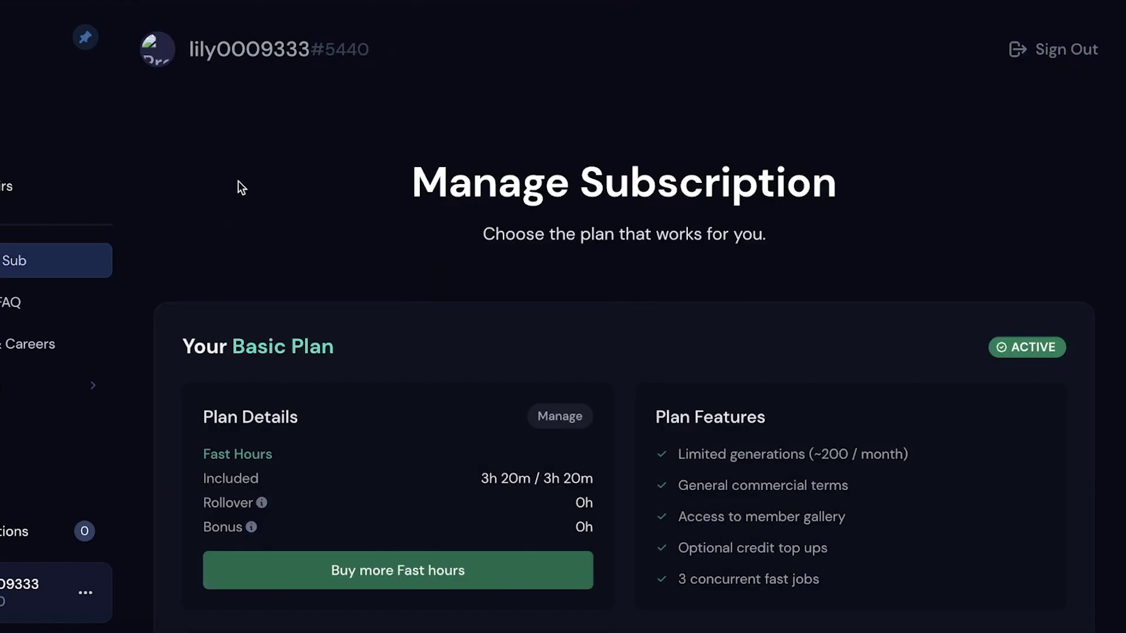
pyautogui.scroll(-9, 529, 209)
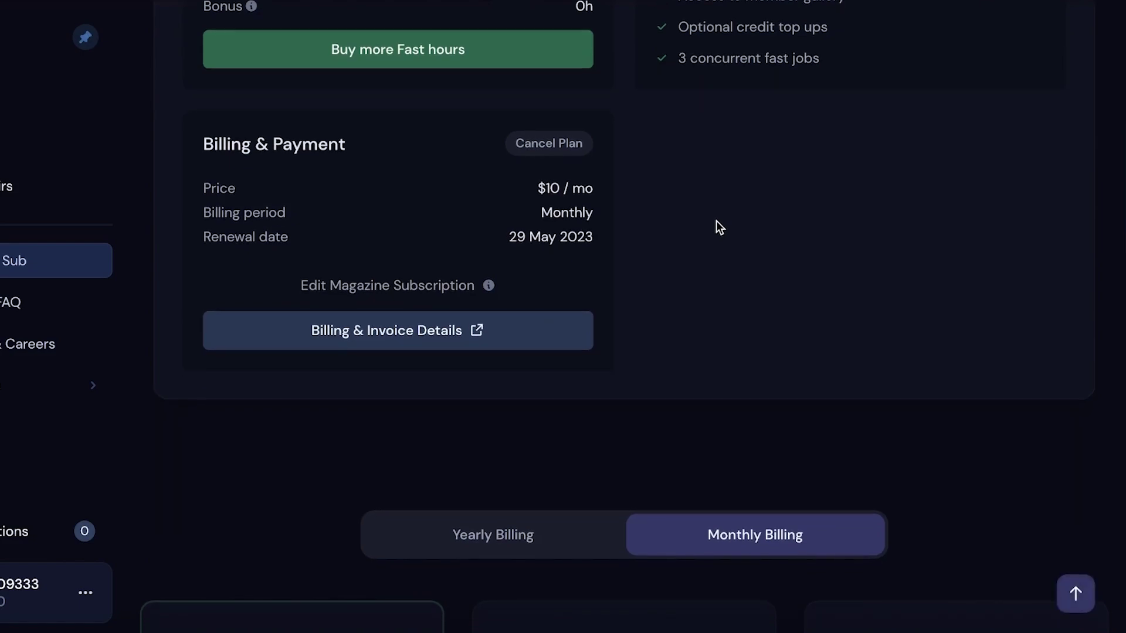
pyautogui.scroll(9, 716, 220)
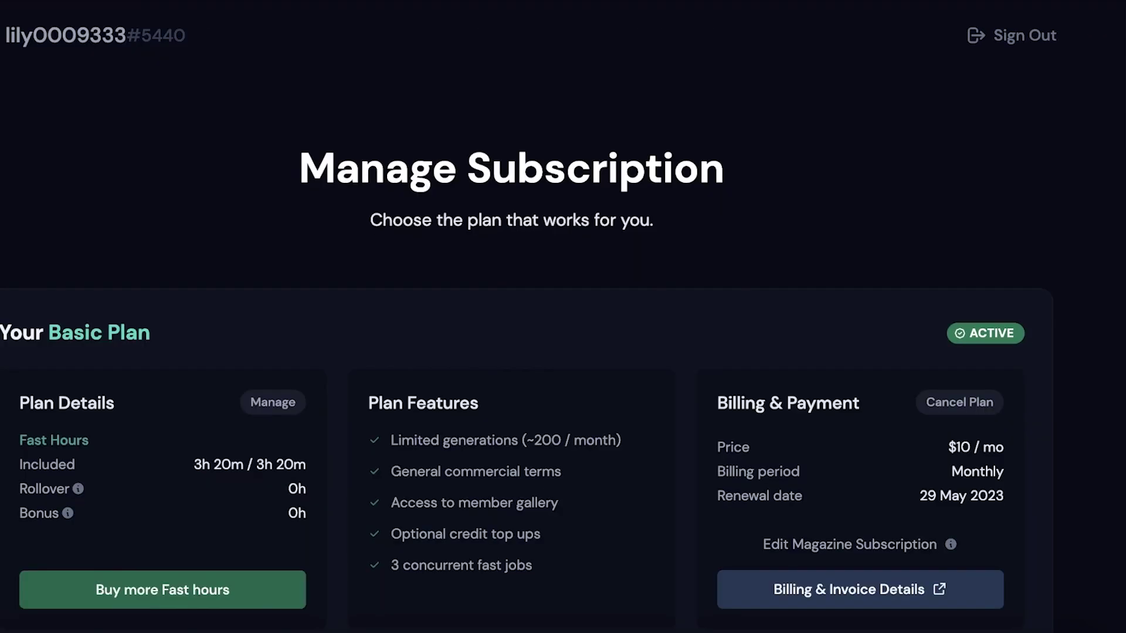
pyautogui.scroll(-10, 645, 182)
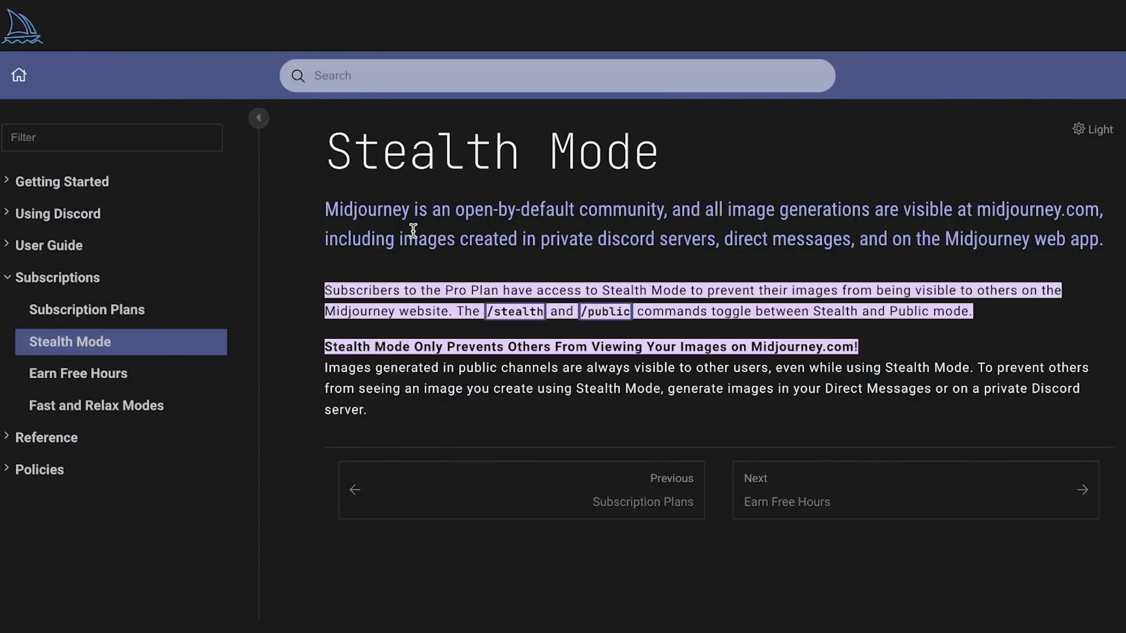
# - Read the Stealth Mode docs article, then return to Discord's newbies-117 channel
pyautogui.scroll(-2, 413, 230)
pyautogui.scroll(1, 442, 196)
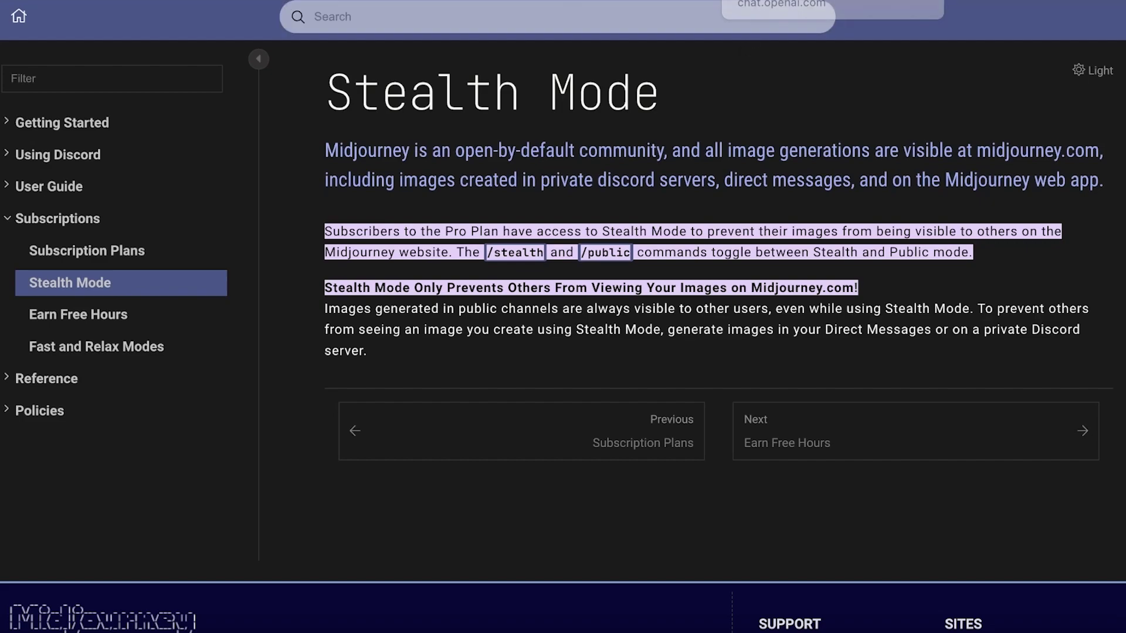
pyautogui.click(1055, 5)
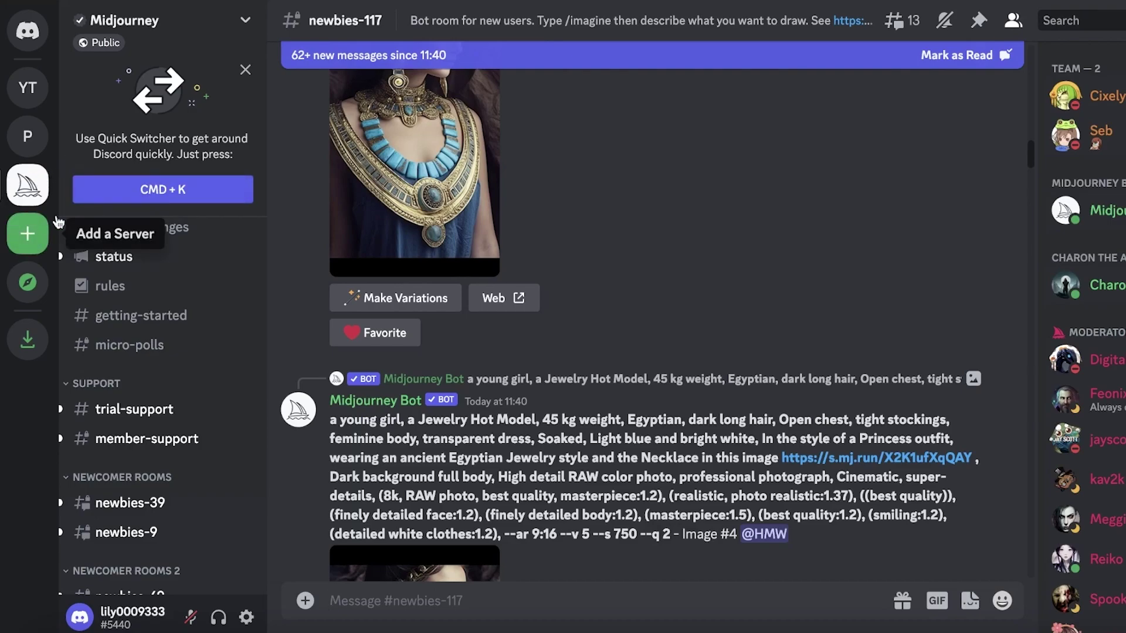
# - Scroll #newbies-117 to the bottom to reach the latest avant-garde fashion-model grid
pyautogui.scroll(-8, 537, 227)
pyautogui.scroll(-6, 582, 254)
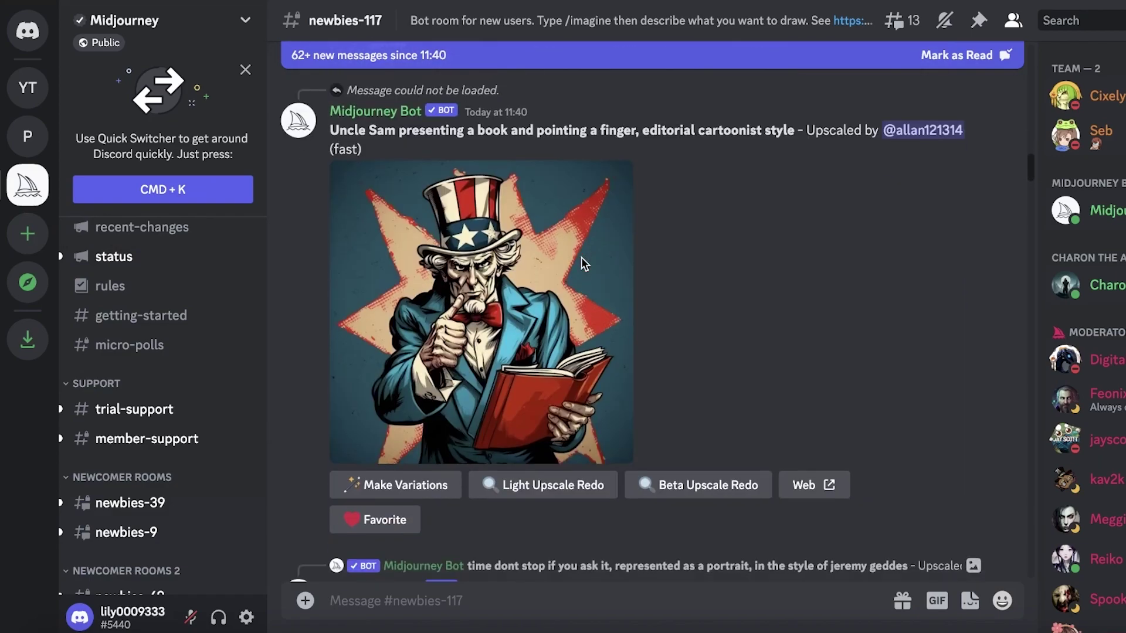
pyautogui.scroll(-1, 580, 263)
pyautogui.scroll(-20, 580, 274)
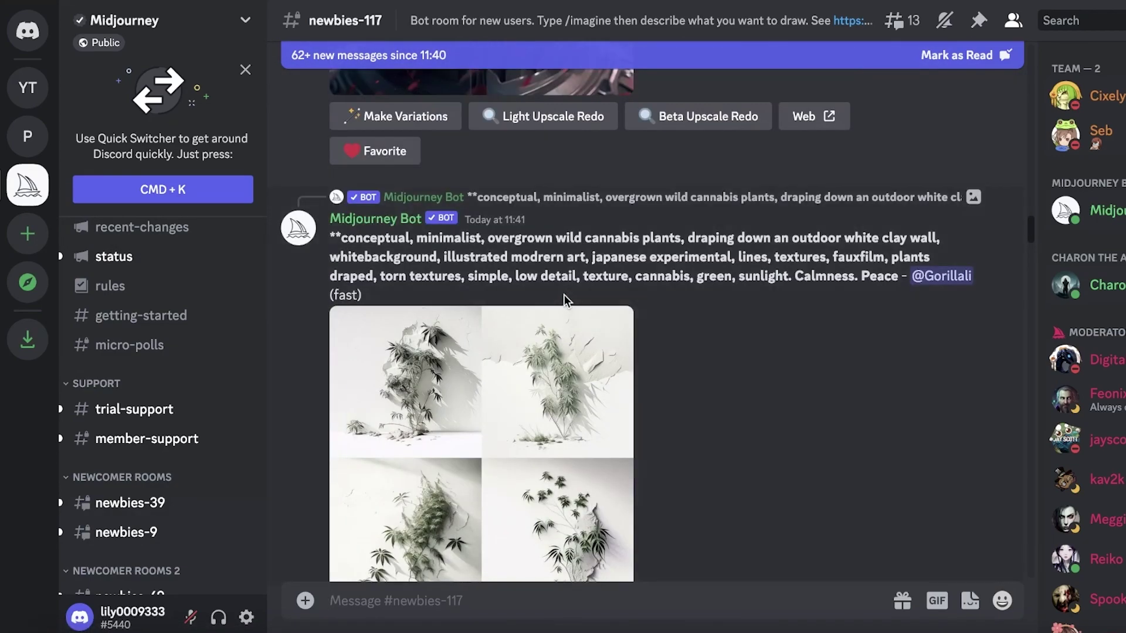
pyautogui.scroll(-15, 563, 296)
pyautogui.scroll(-12, 561, 302)
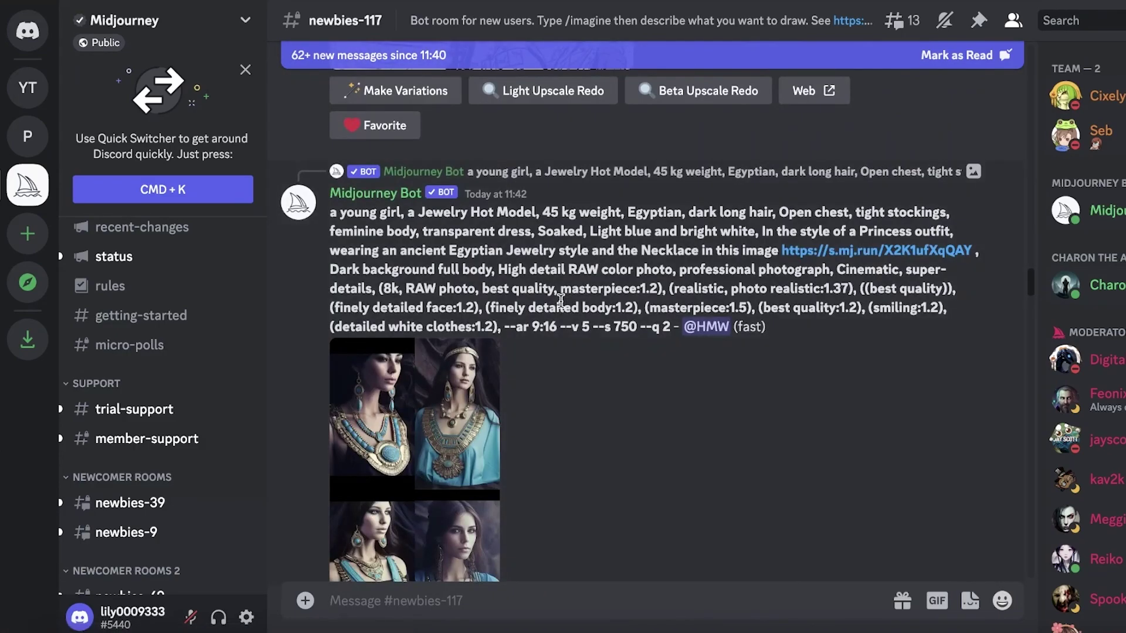
pyautogui.scroll(-10, 560, 299)
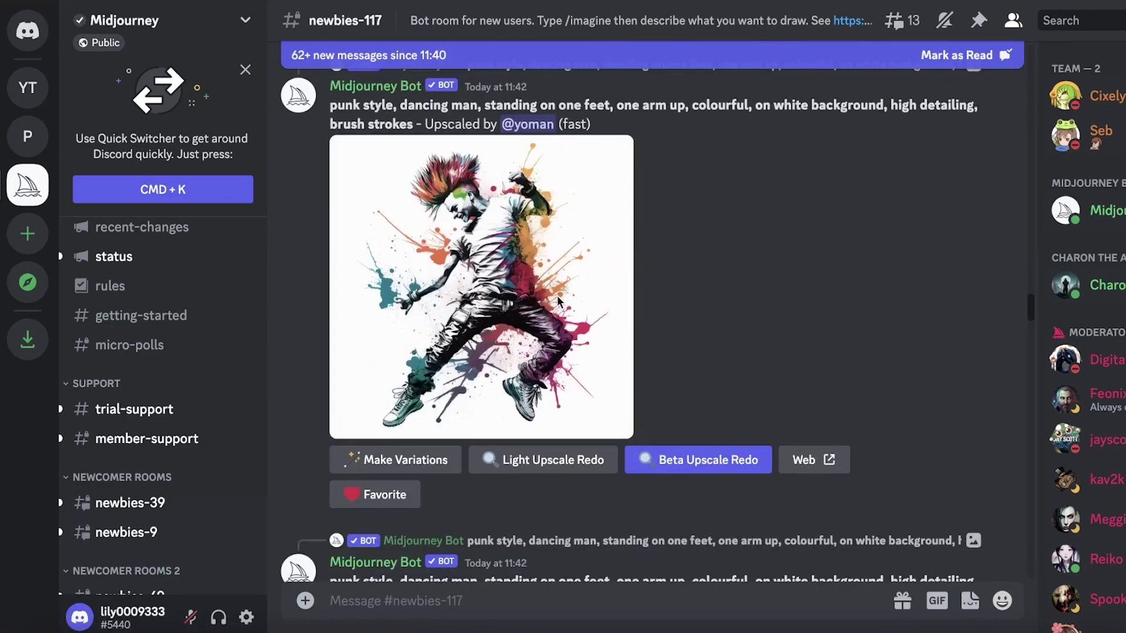
pyautogui.scroll(-5, 568, 252)
pyautogui.scroll(-15, 980, 189)
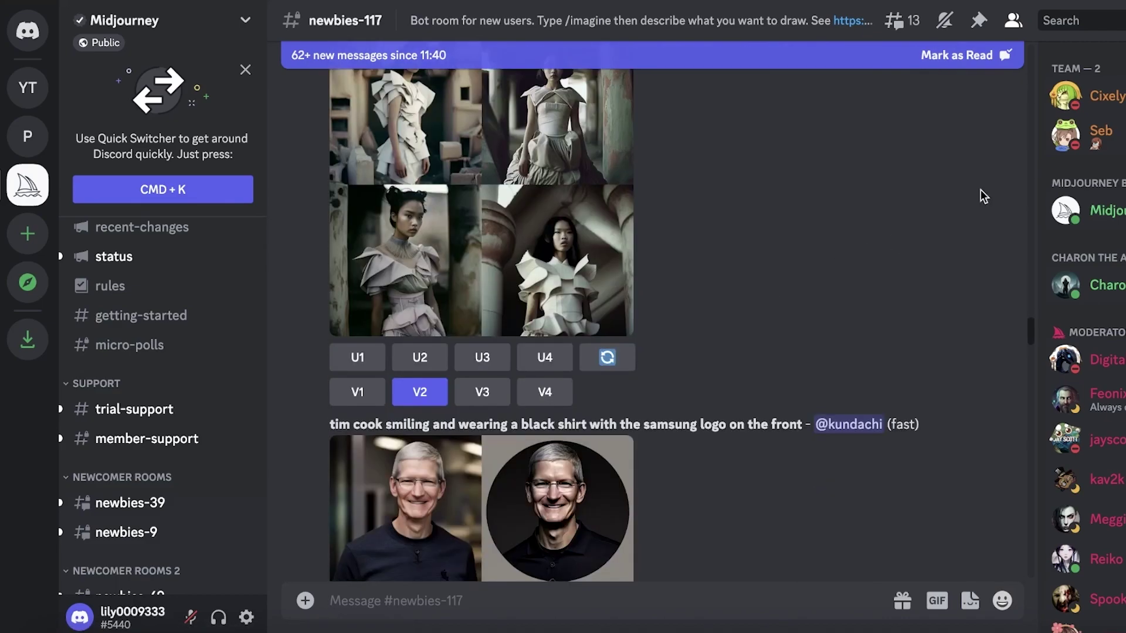
pyautogui.scroll(-10, 955, 186)
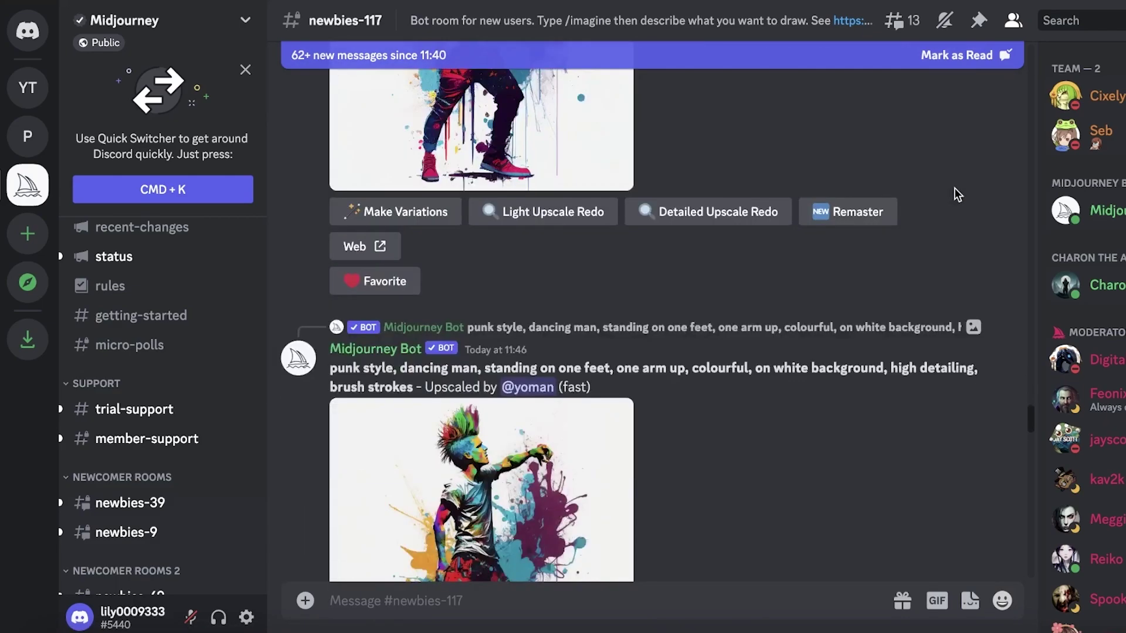
pyautogui.moveTo(1032, 476); pyautogui.dragTo(1027, 566)
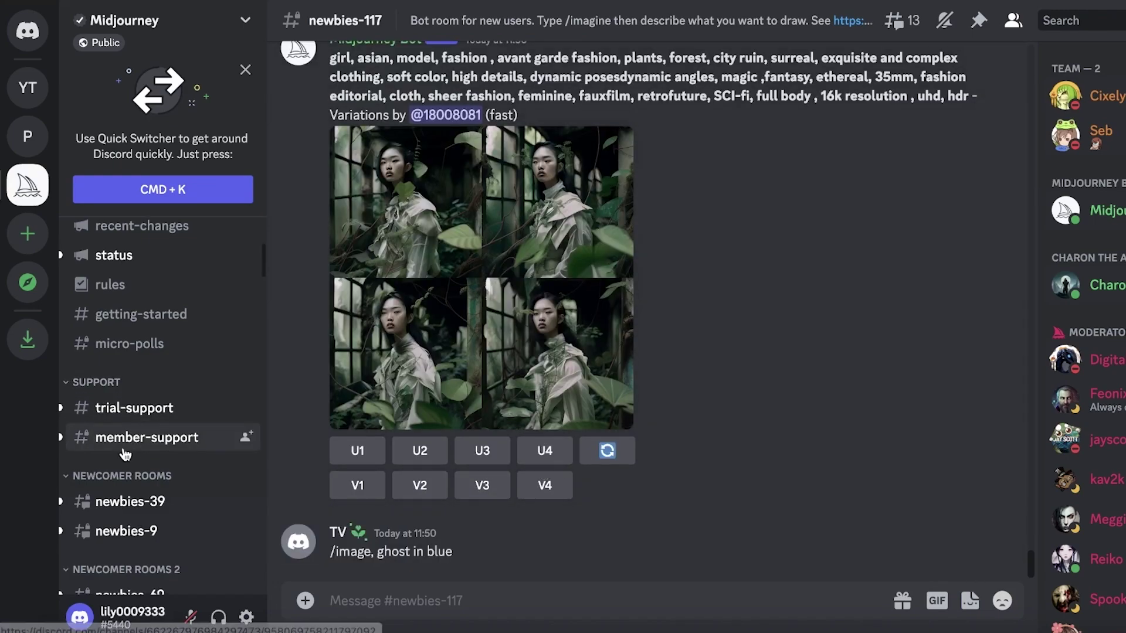
pyautogui.scroll(-1, 158, 434)
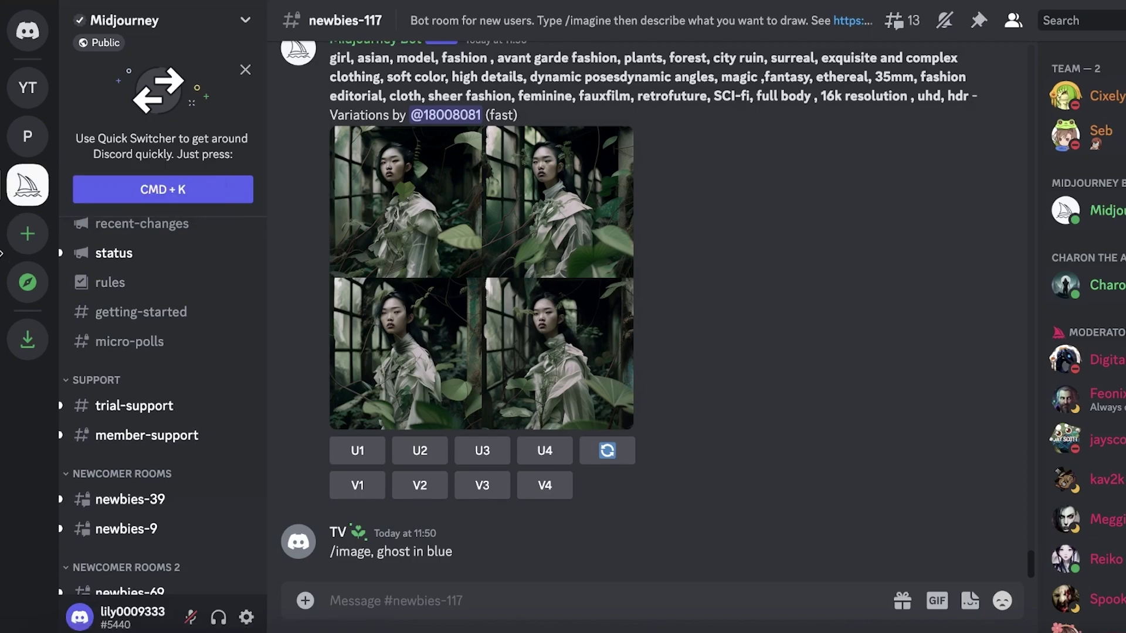
pyautogui.click(13, 246)
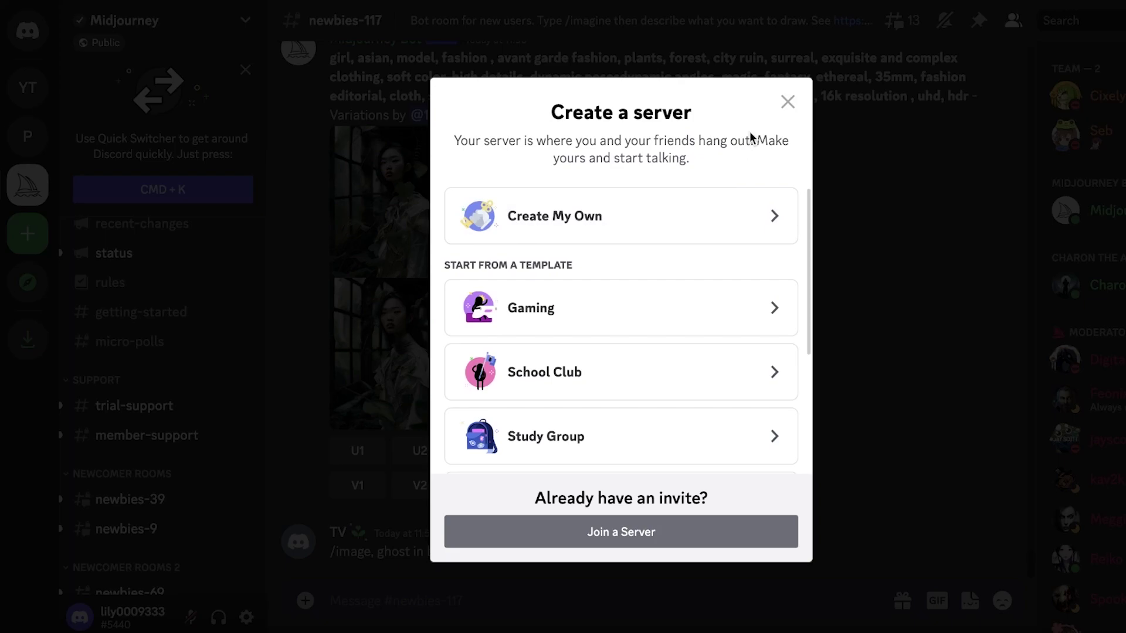
pyautogui.click(785, 101)
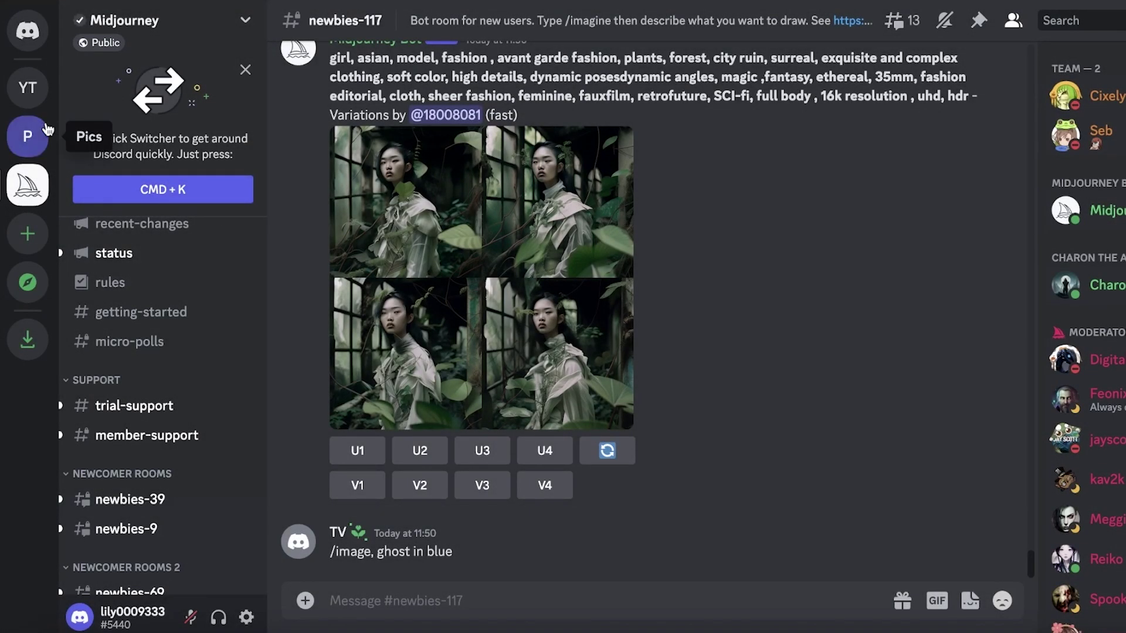
pyautogui.click(28, 136)
pyautogui.click(27, 91)
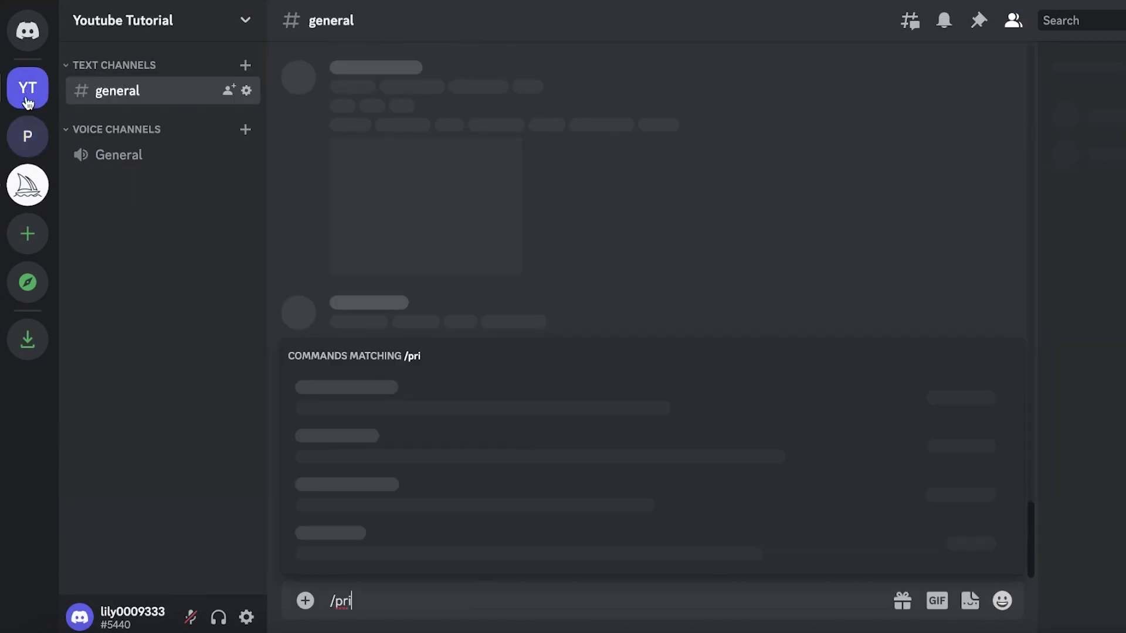
pyautogui.click(26, 186)
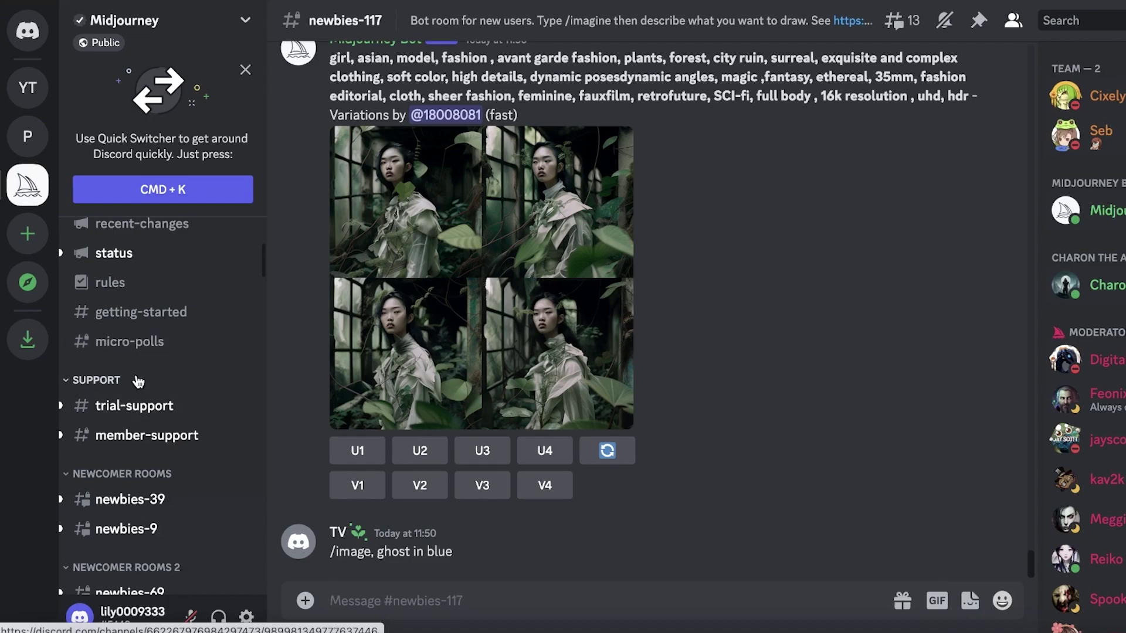
pyautogui.scroll(-3, 131, 404)
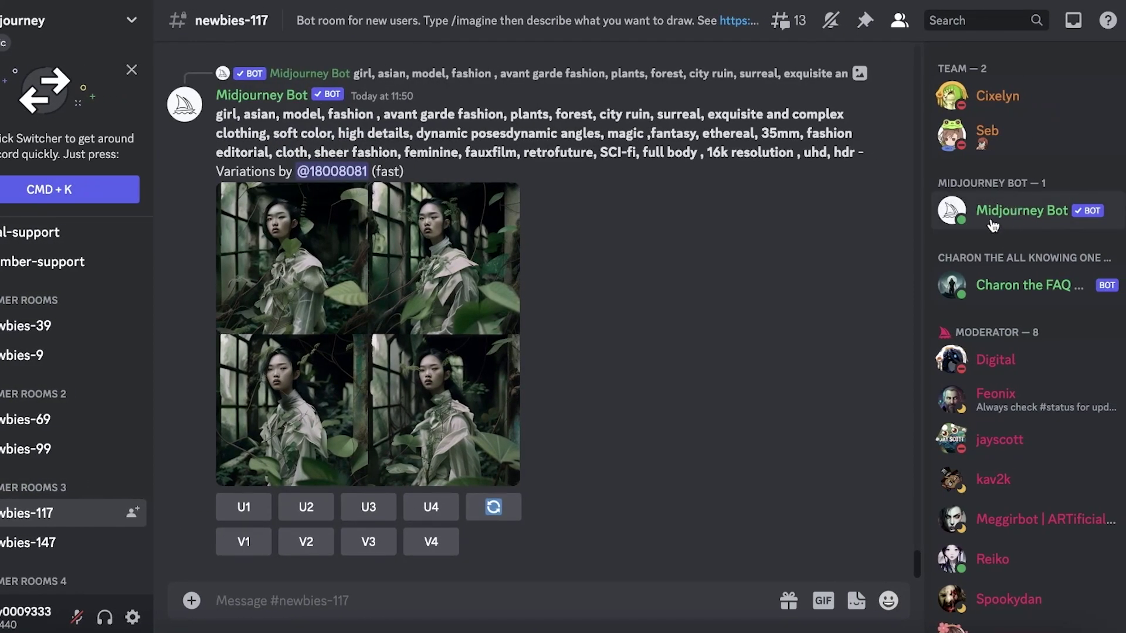
pyautogui.click(997, 213)
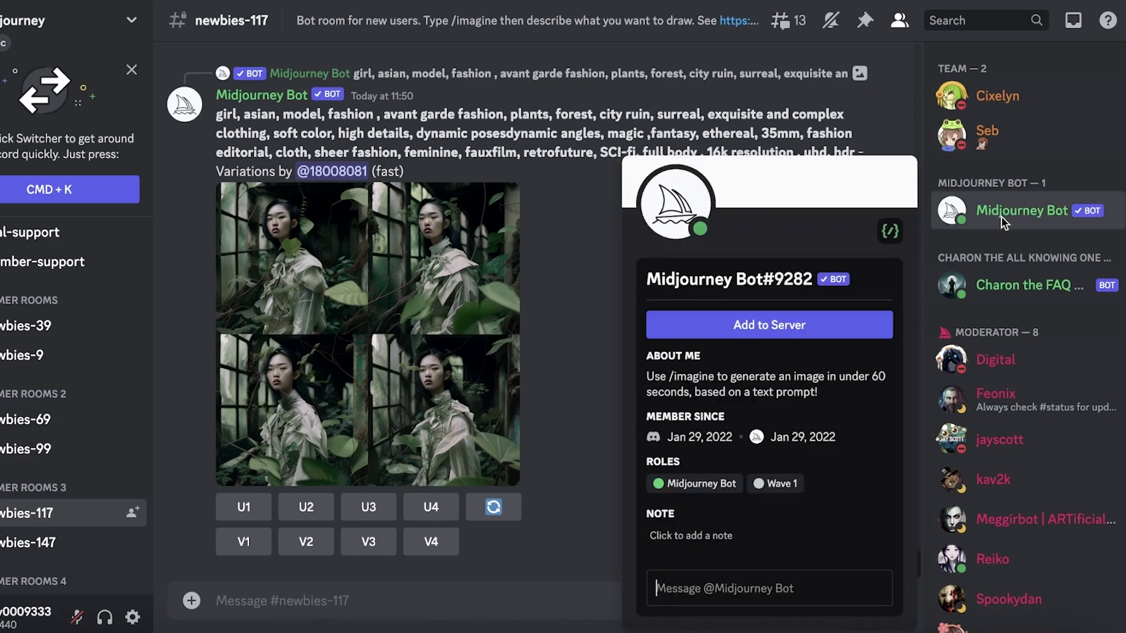
pyautogui.click(864, 258)
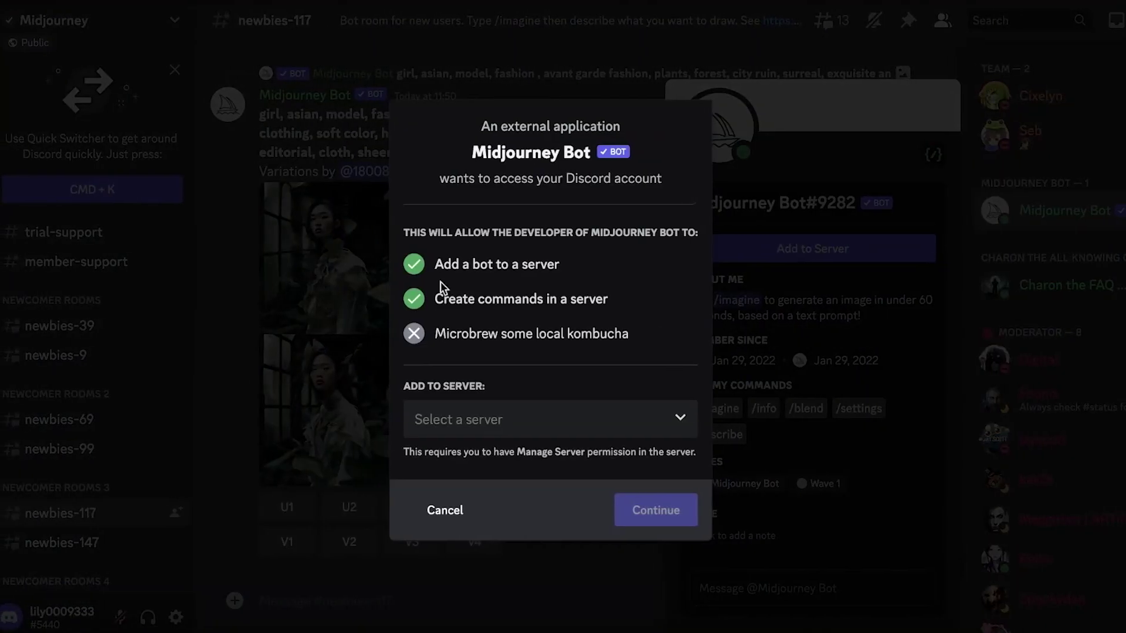
pyautogui.click(595, 421)
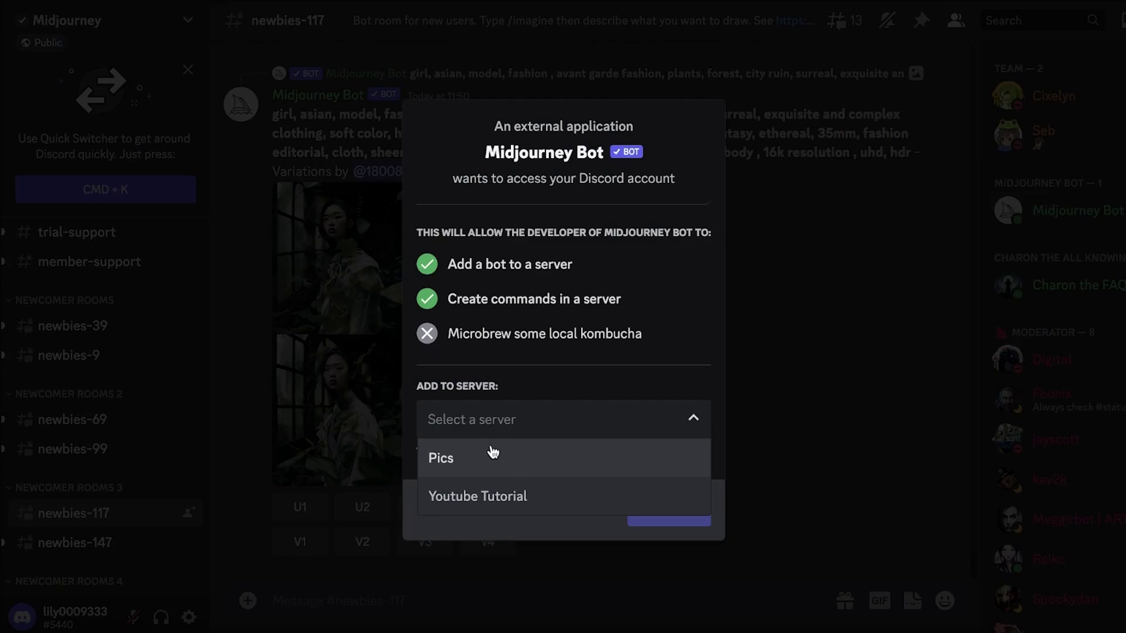
pyautogui.click(853, 354)
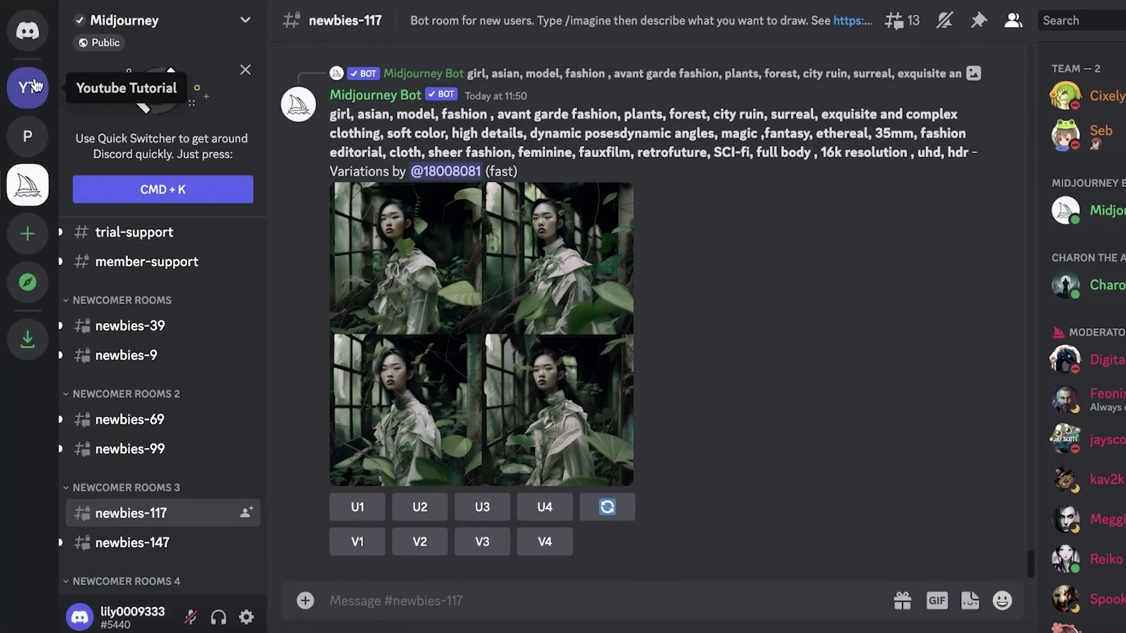
# - Switch to the Youtube Tutorial server and delete the leftover /pri draft
pyautogui.click(28, 88)
pyautogui.write('/pri')
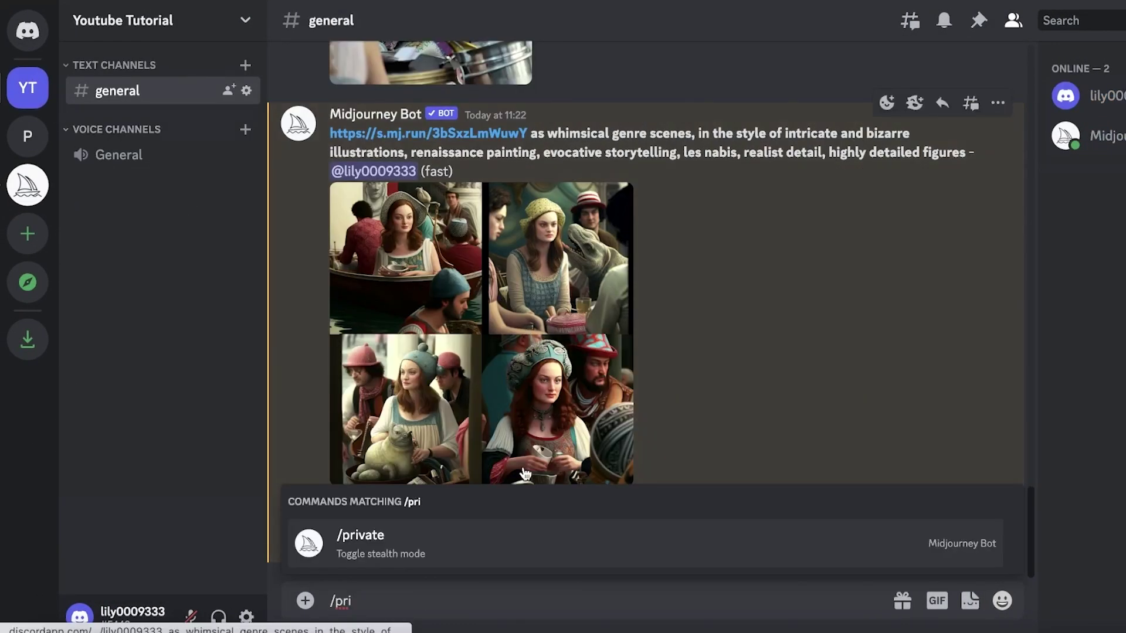
pyautogui.press('BackSpace')
pyautogui.press('BackSpace')
pyautogui.press('BackSpace')
pyautogui.press('BackSpace')
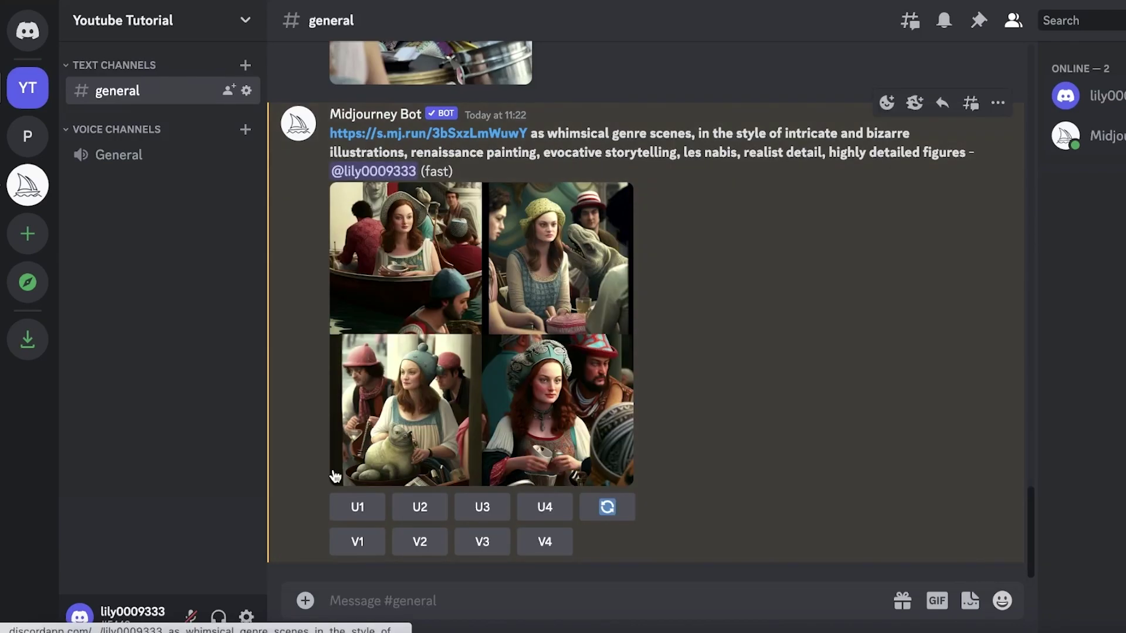
# - Scroll through #general's Midjourney Bot image messages
pyautogui.scroll(20, 653, 375)
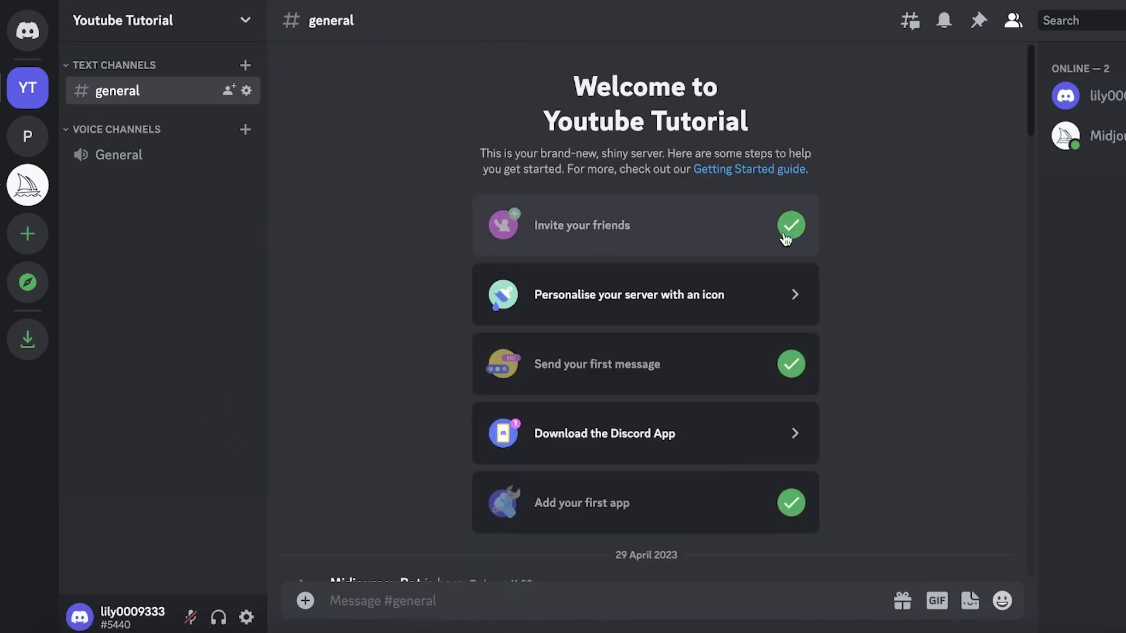
pyautogui.scroll(-15, 628, 222)
pyautogui.scroll(5, 627, 222)
pyautogui.scroll(-12, 628, 222)
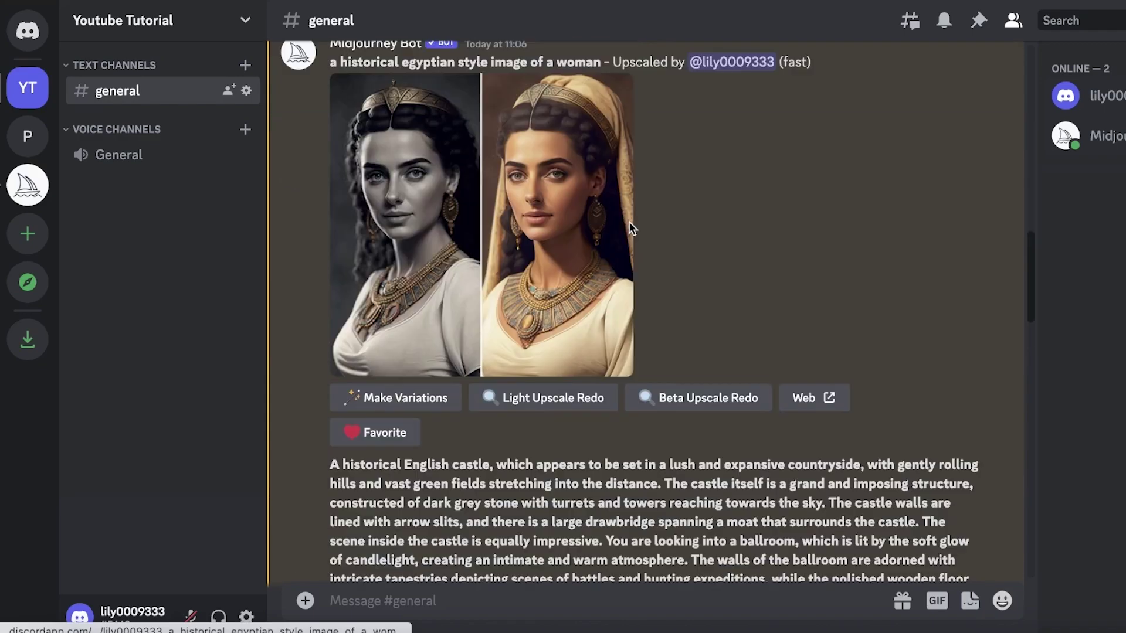
pyautogui.scroll(-10, 619, 237)
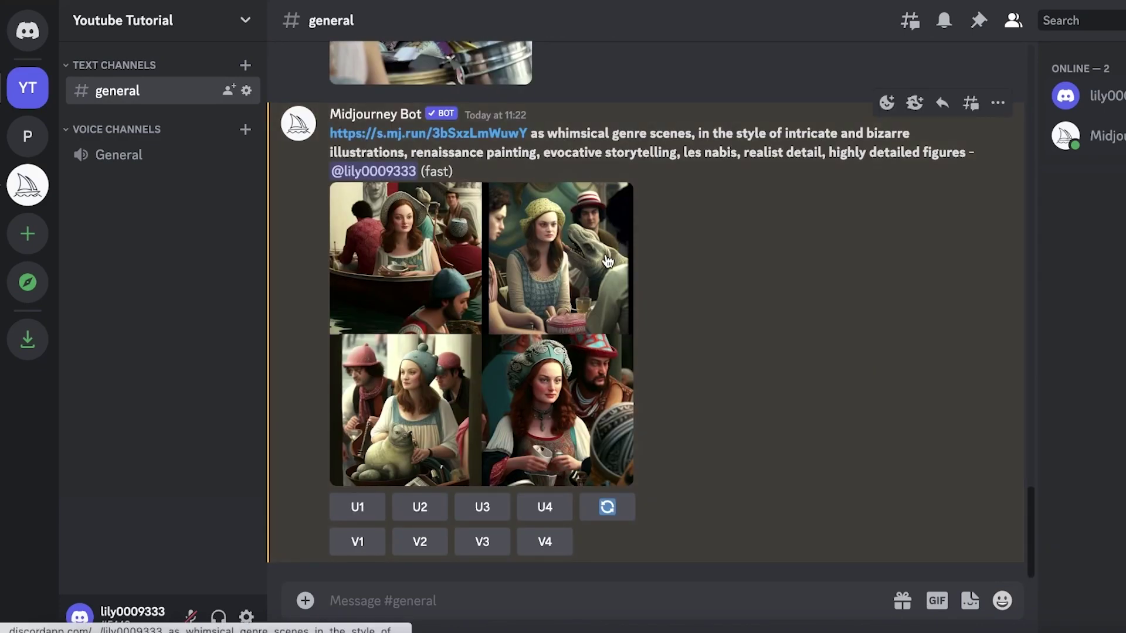
pyautogui.scroll(5, 642, 293)
pyautogui.scroll(-5, 686, 165)
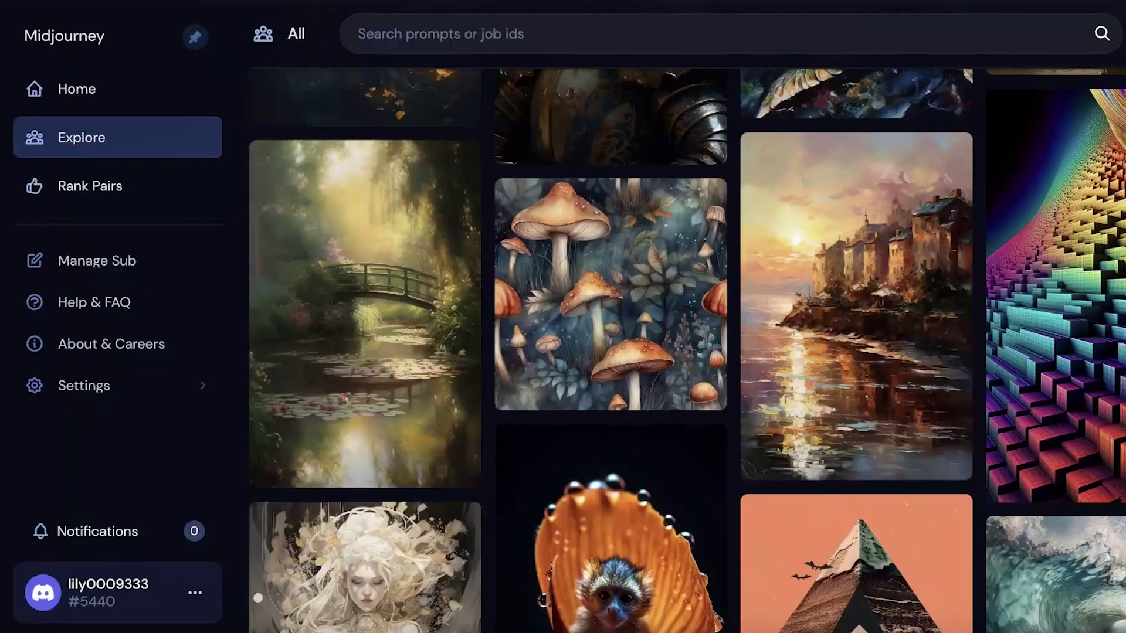
# - Go to the Home profile gallery and change its filter from Upscales to All
pyautogui.click(56, 91)
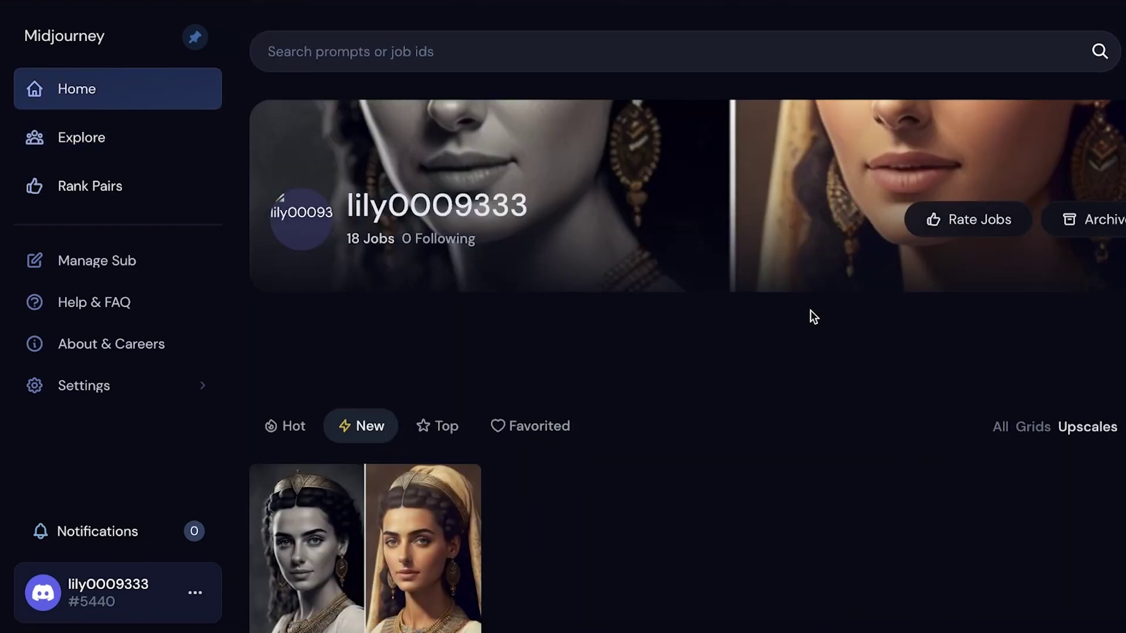
pyautogui.scroll(-2, 349, 266)
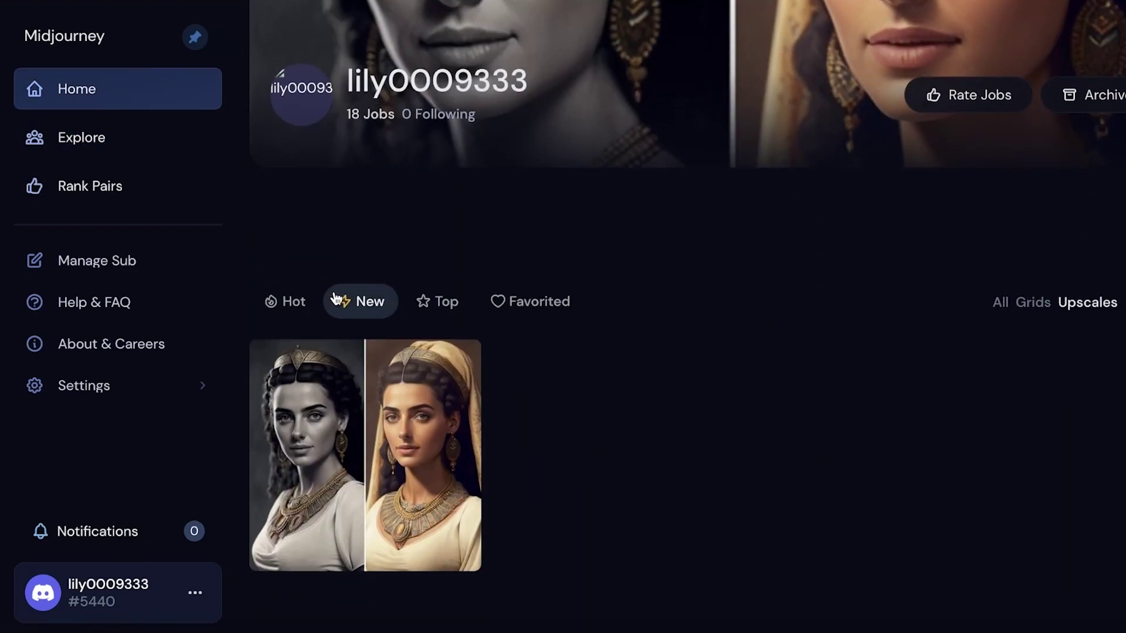
pyautogui.click(995, 306)
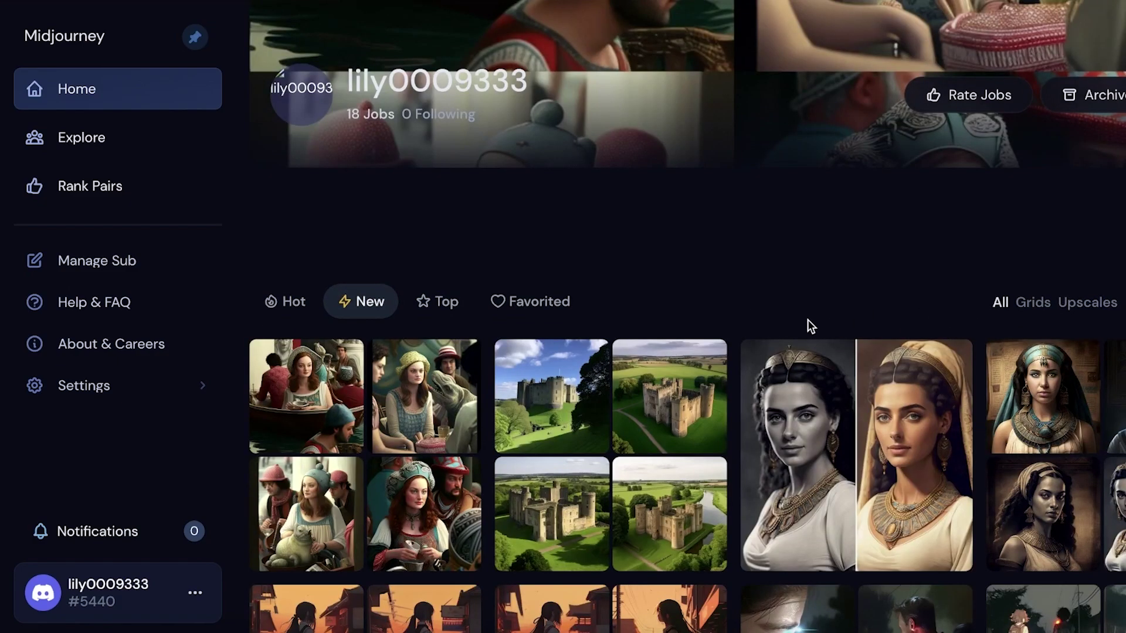
pyautogui.scroll(-13, 352, 293)
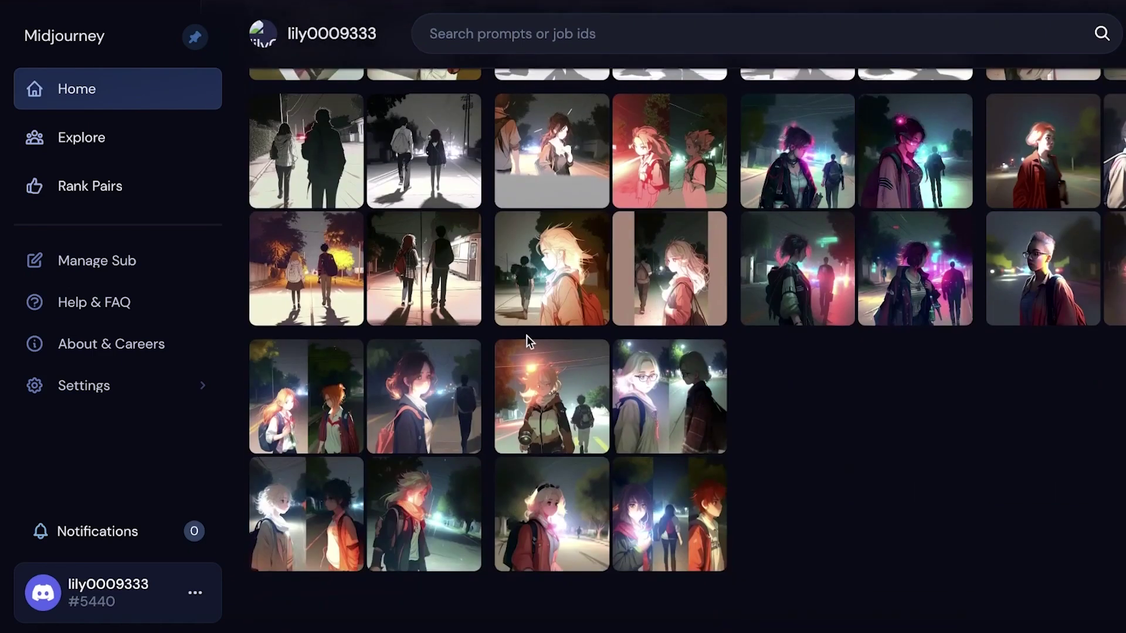
pyautogui.scroll(3, 327, 371)
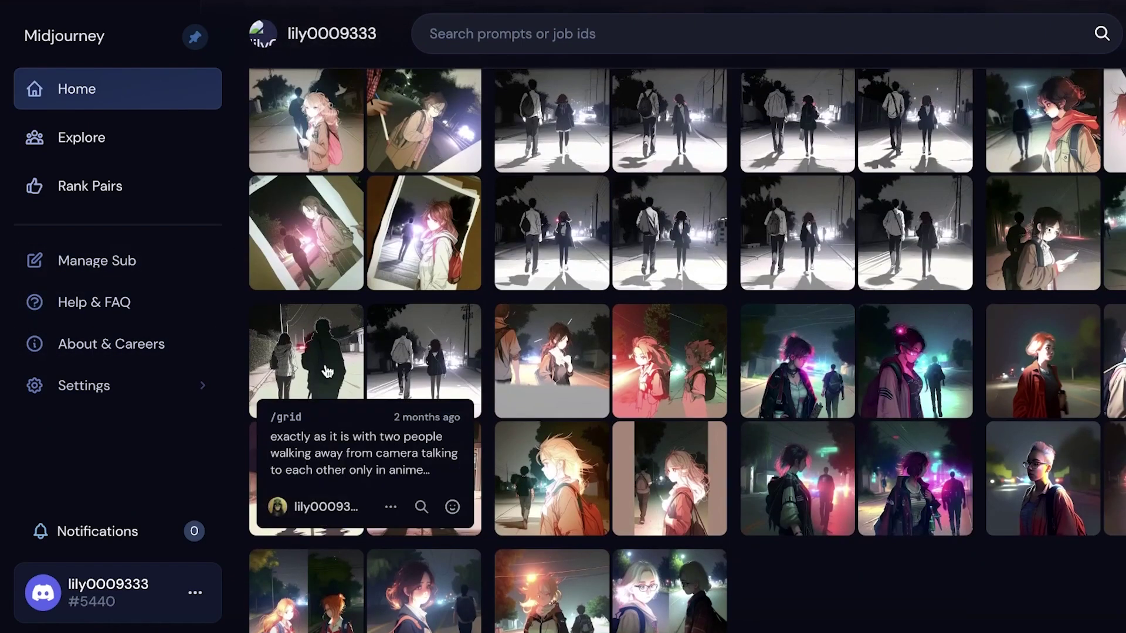
# - Show the ... options menu for an anime night image, then dismiss it
pyautogui.click(391, 507)
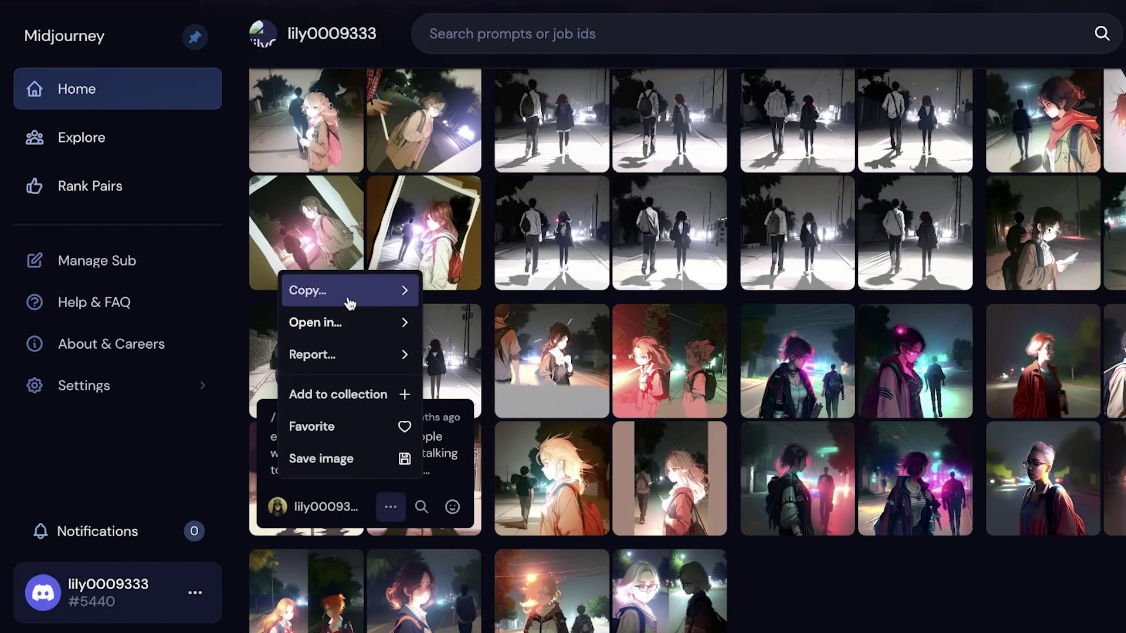
pyautogui.moveTo(913, 248)
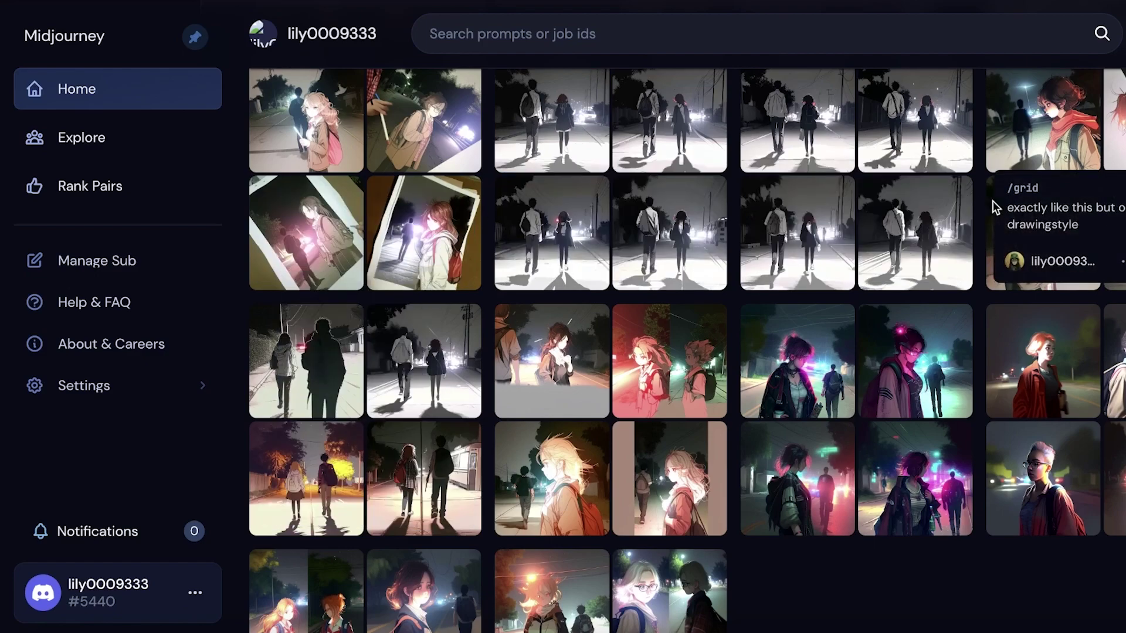
pyautogui.click(789, 263)
pyautogui.scroll(-3, 785, 273)
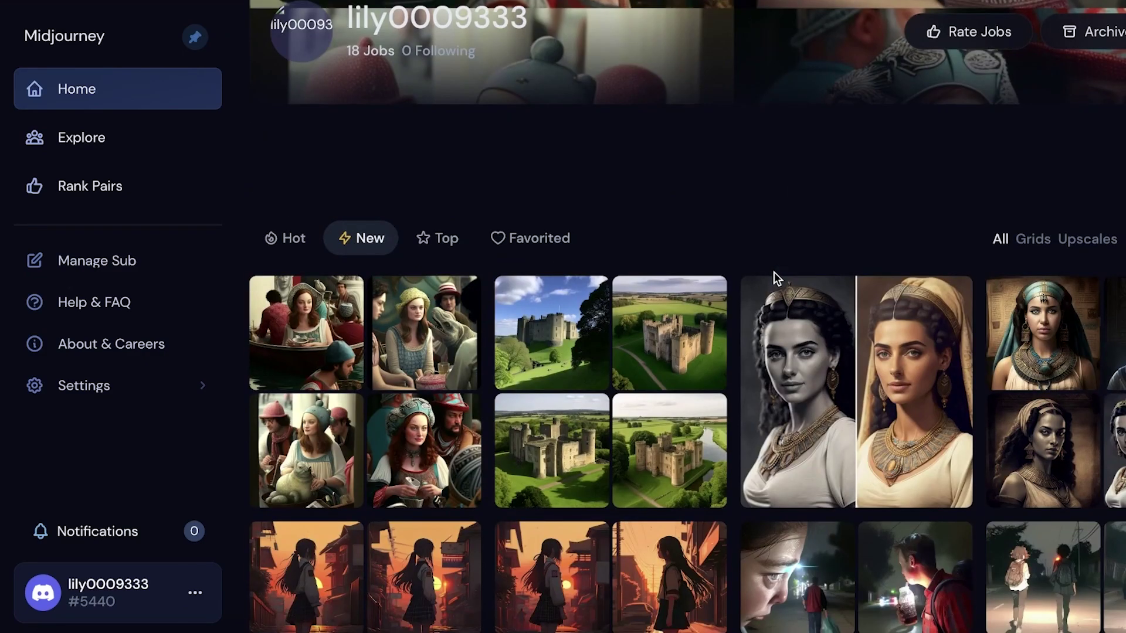
pyautogui.moveTo(282, 388)
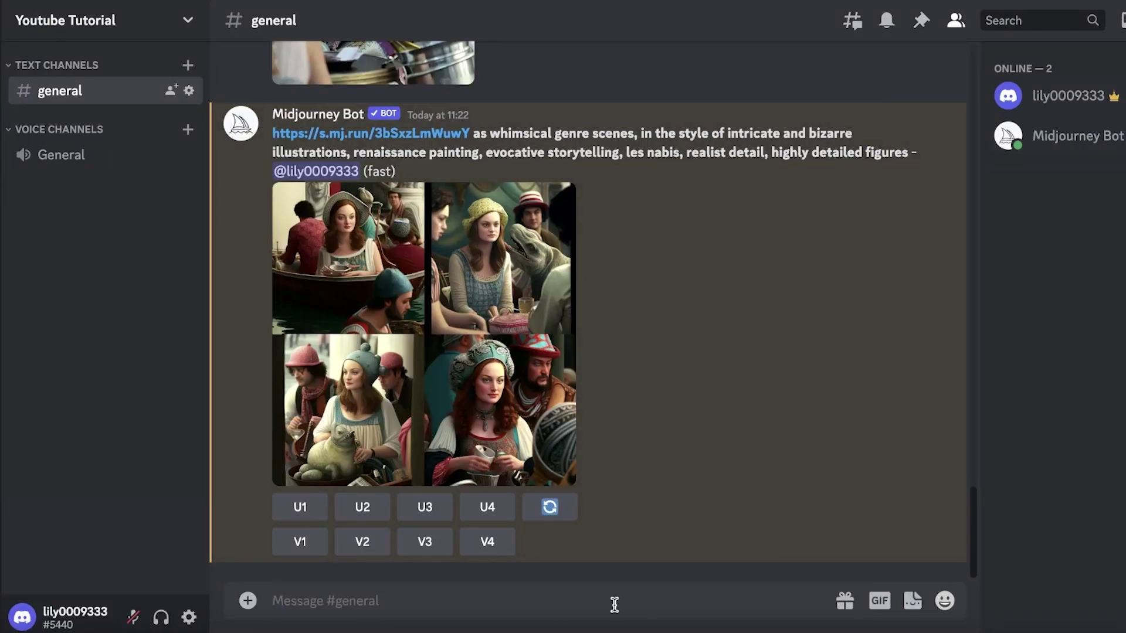
# - Run /private in #general and follow the bot's midjourney.com/account upgrade link
pyautogui.write('/')
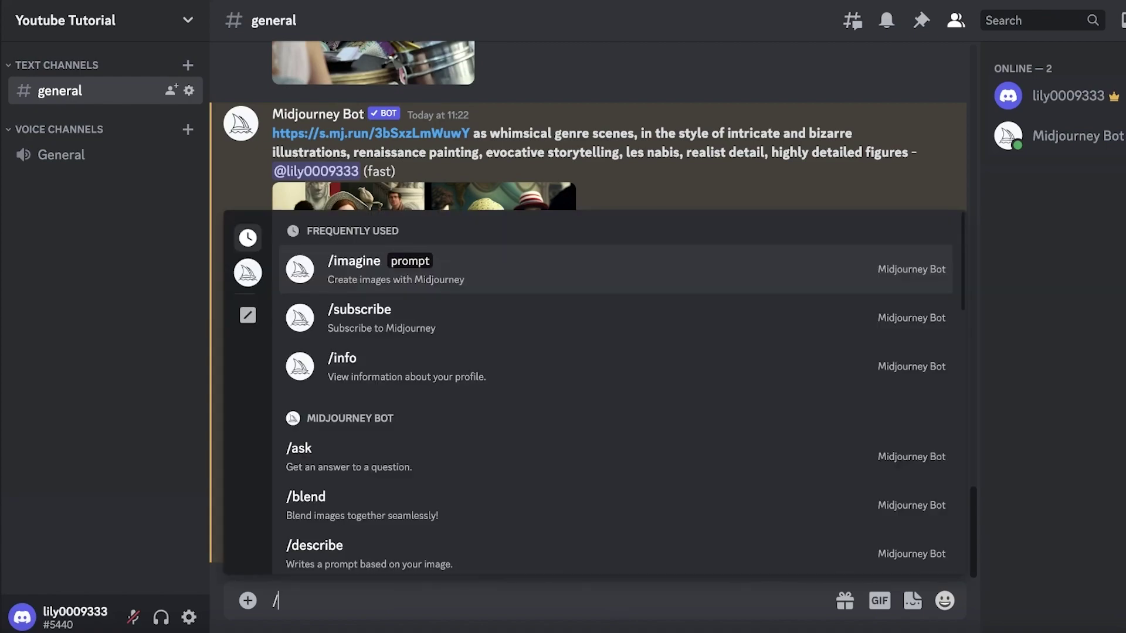
pyautogui.write('pri')
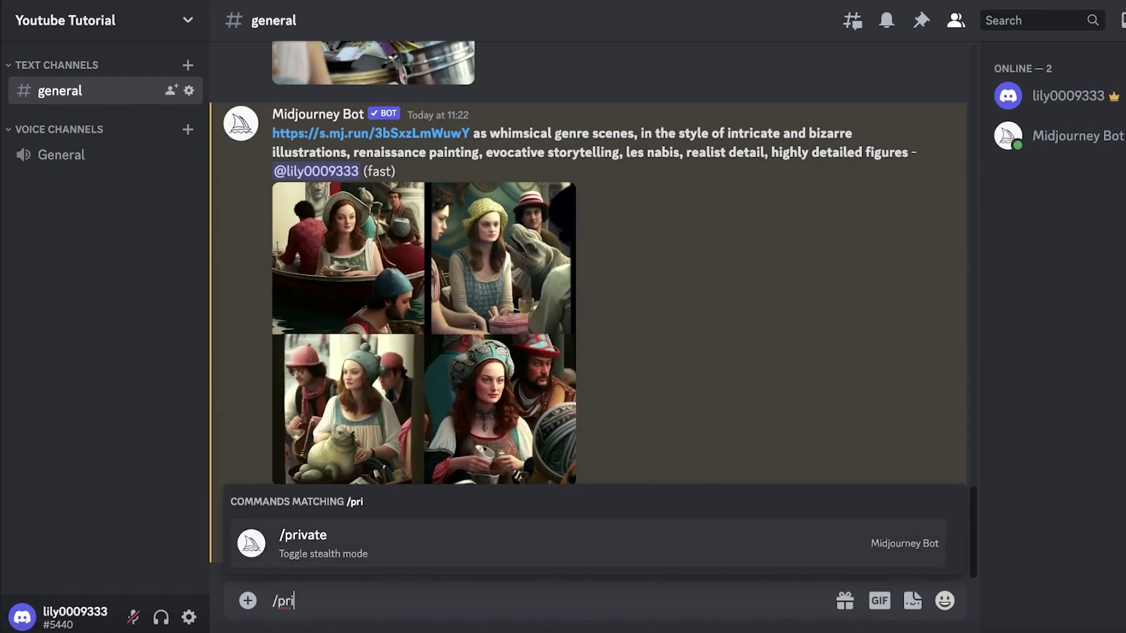
pyautogui.click(585, 552)
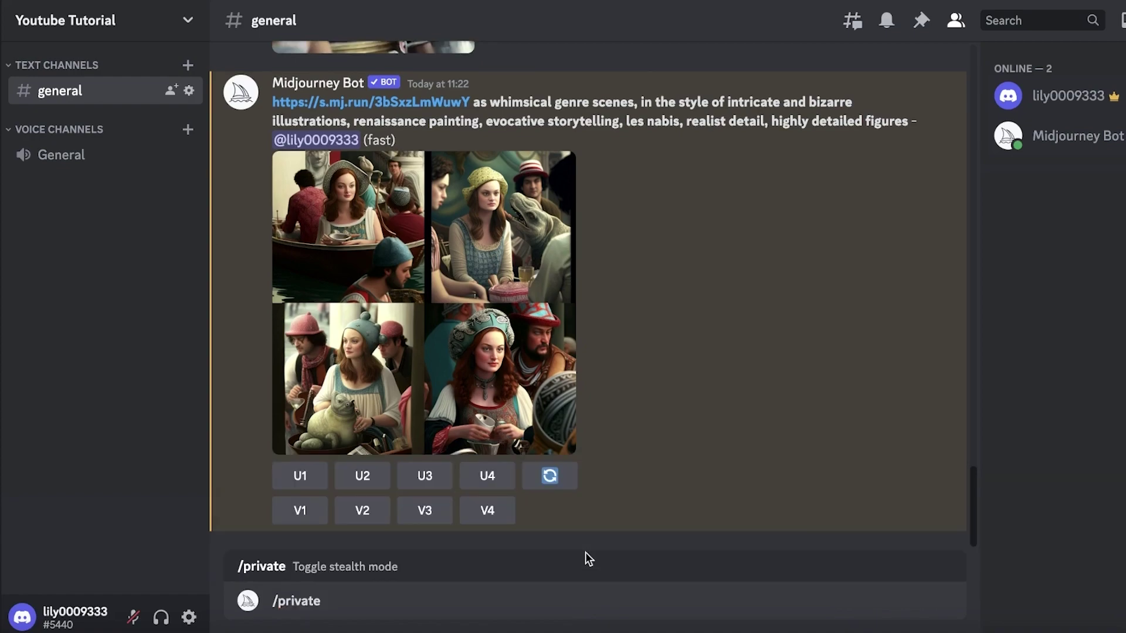
pyautogui.press('Return')
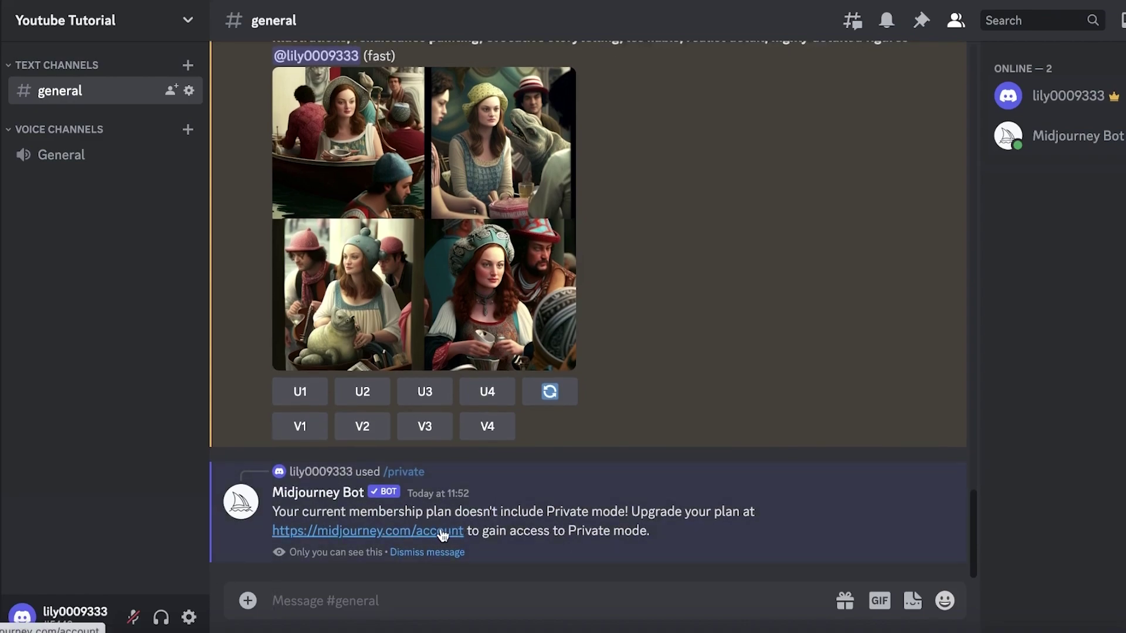
pyautogui.click(441, 532)
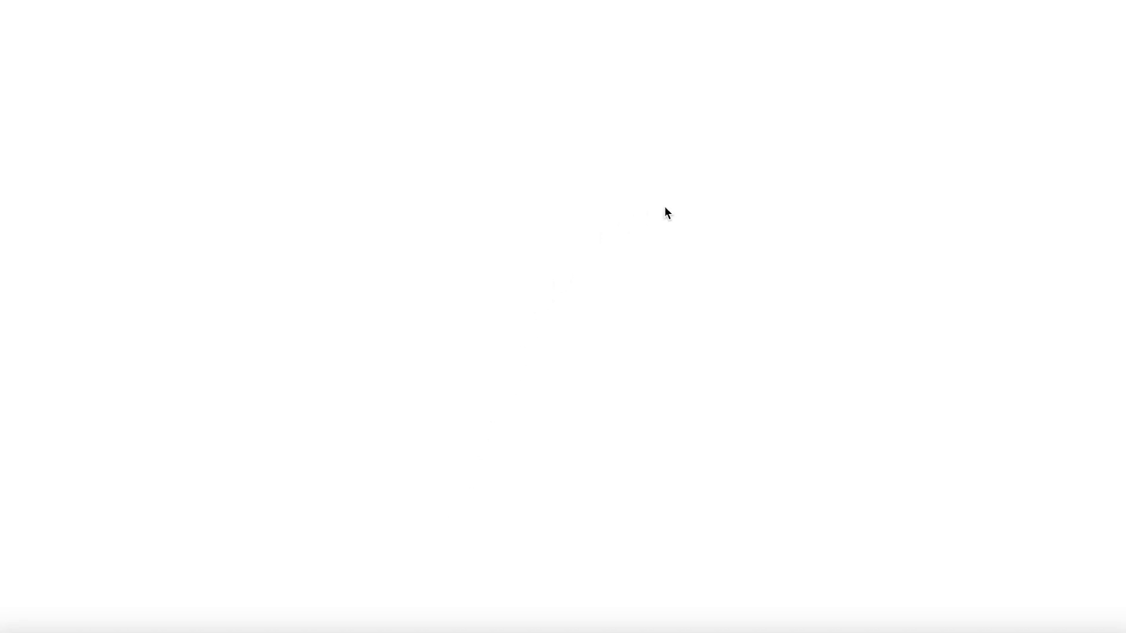
# - Scroll down to the plan cards and highlight Pro's 'Stealth image generation' feature
pyautogui.scroll(-4, 742, 359)
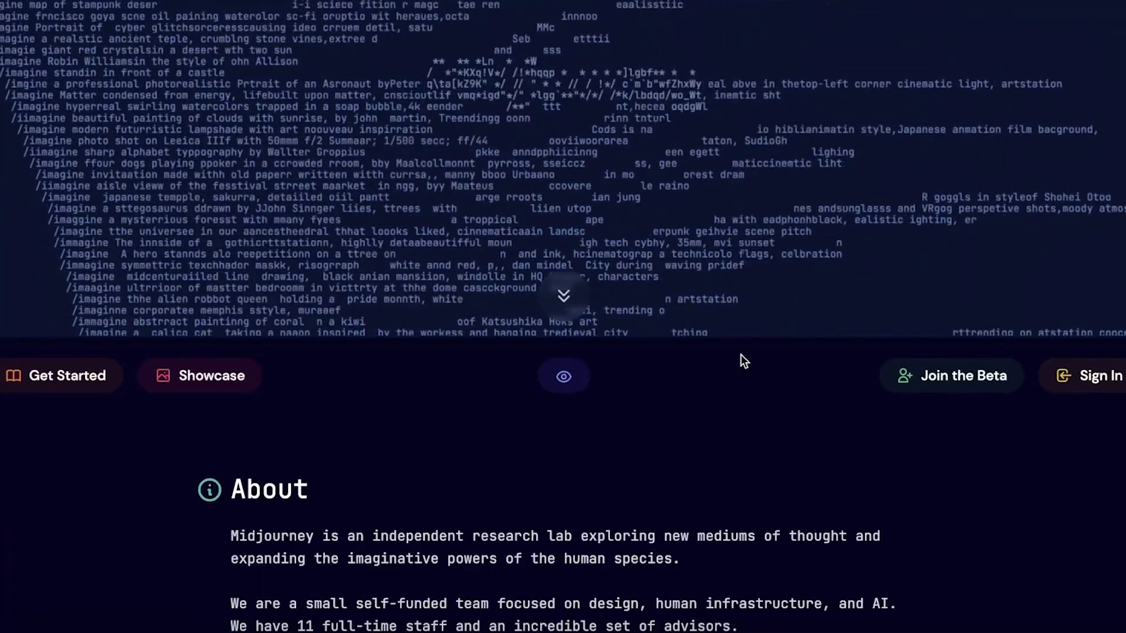
pyautogui.scroll(-12, 458, 142)
pyautogui.scroll(-15, 507, 88)
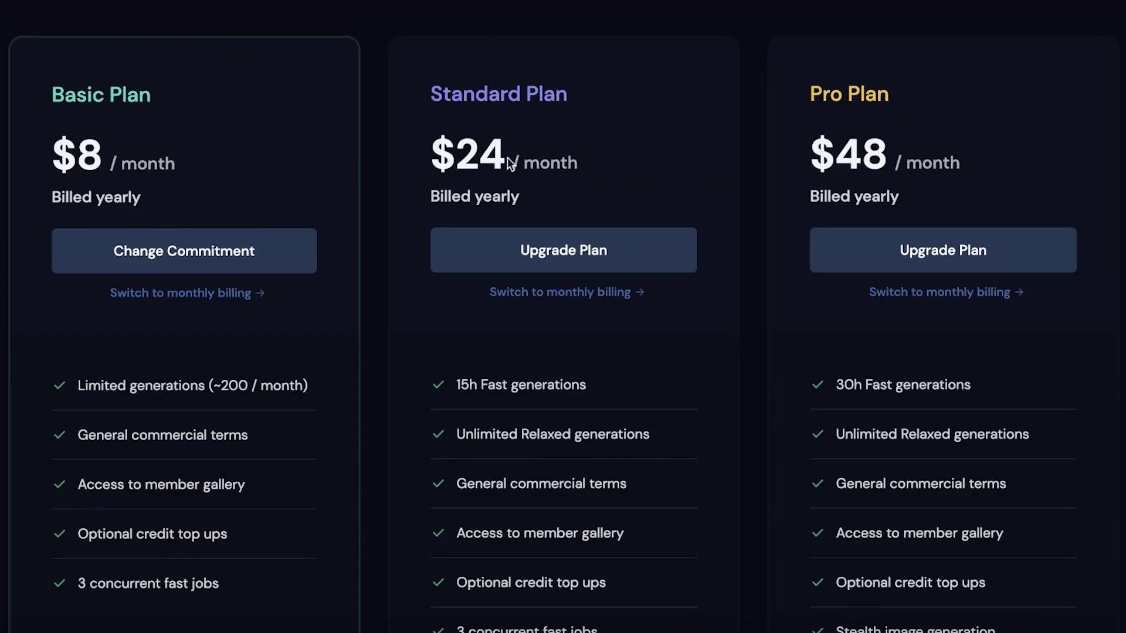
pyautogui.scroll(-2, 459, 329)
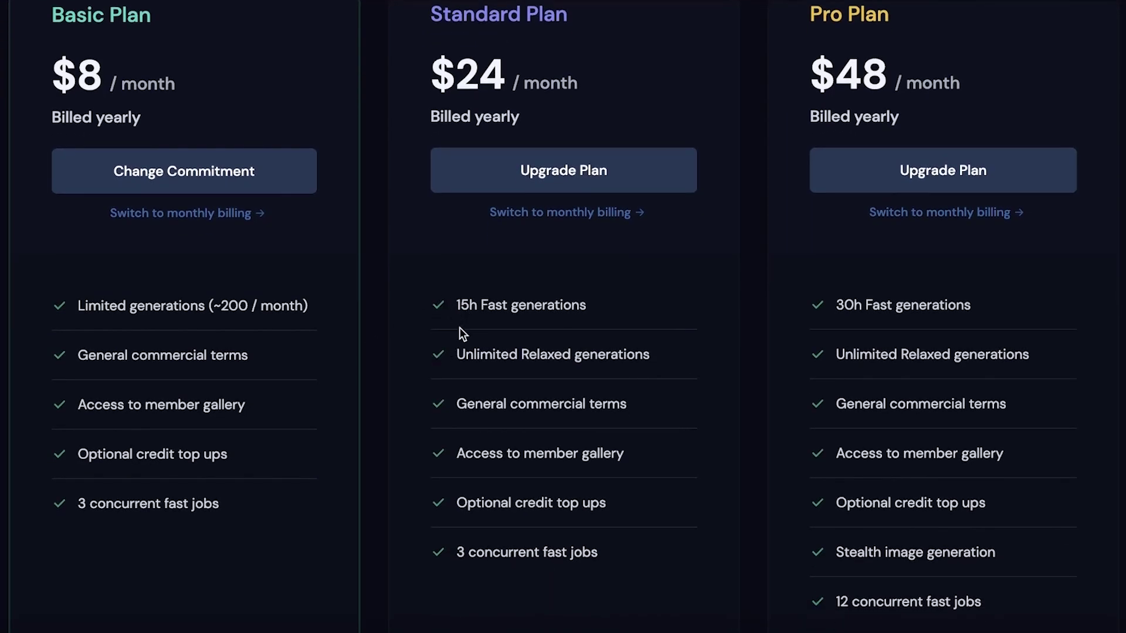
pyautogui.scroll(-1, 527, 386)
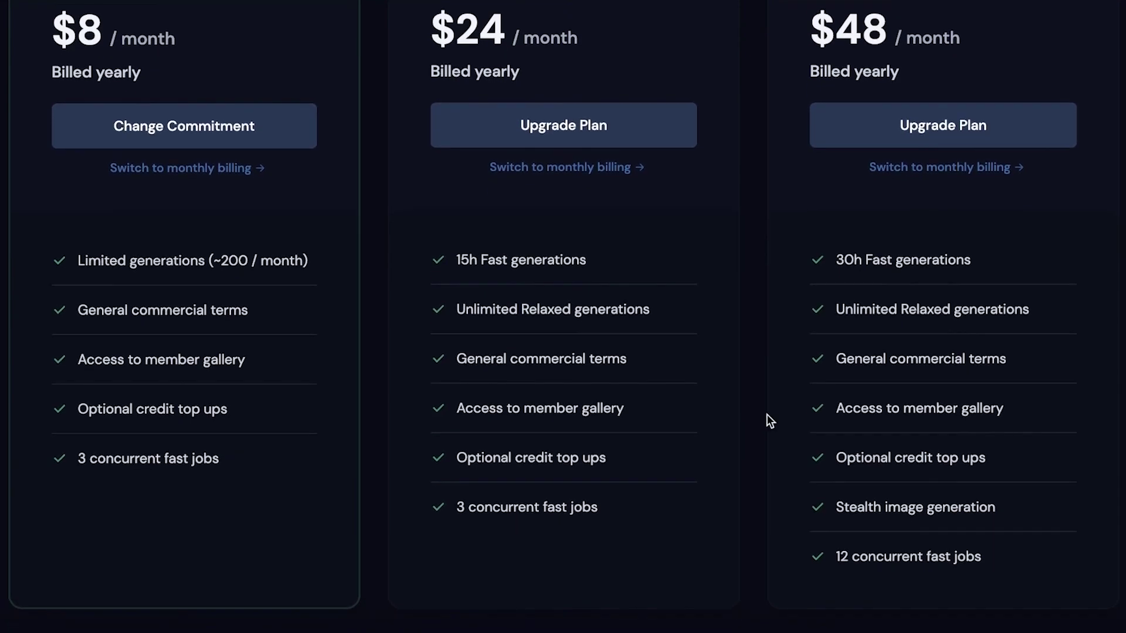
pyautogui.tripleClick(853, 510)
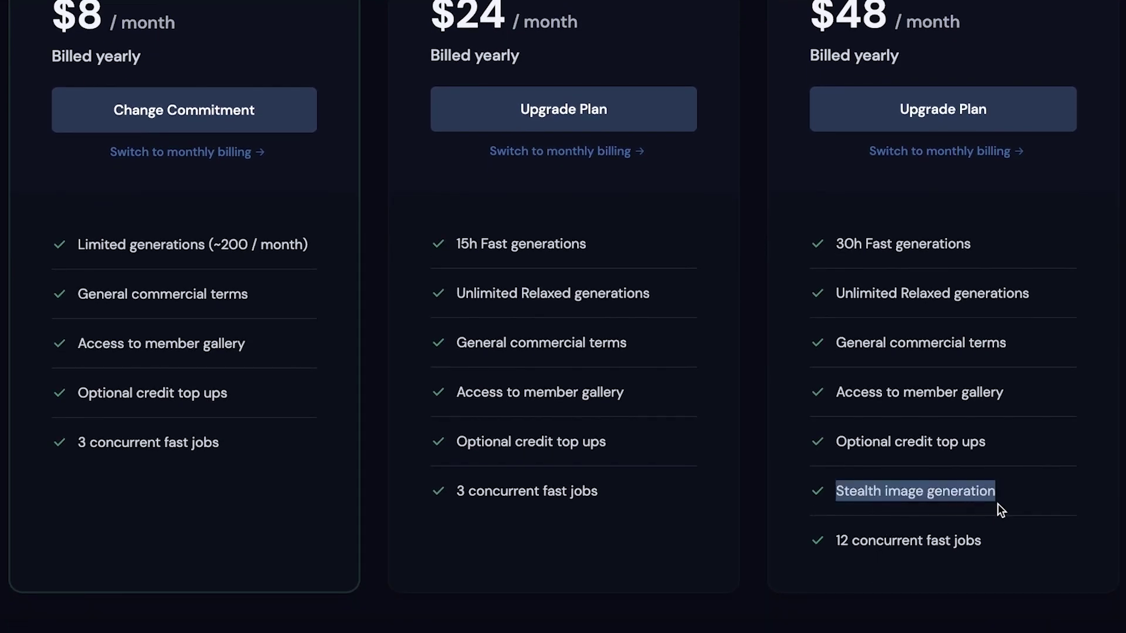
# - Compare Basic, Standard and Pro prices and features, then clear the highlight
pyautogui.scroll(4, 675, 228)
pyautogui.scroll(-5, 923, 244)
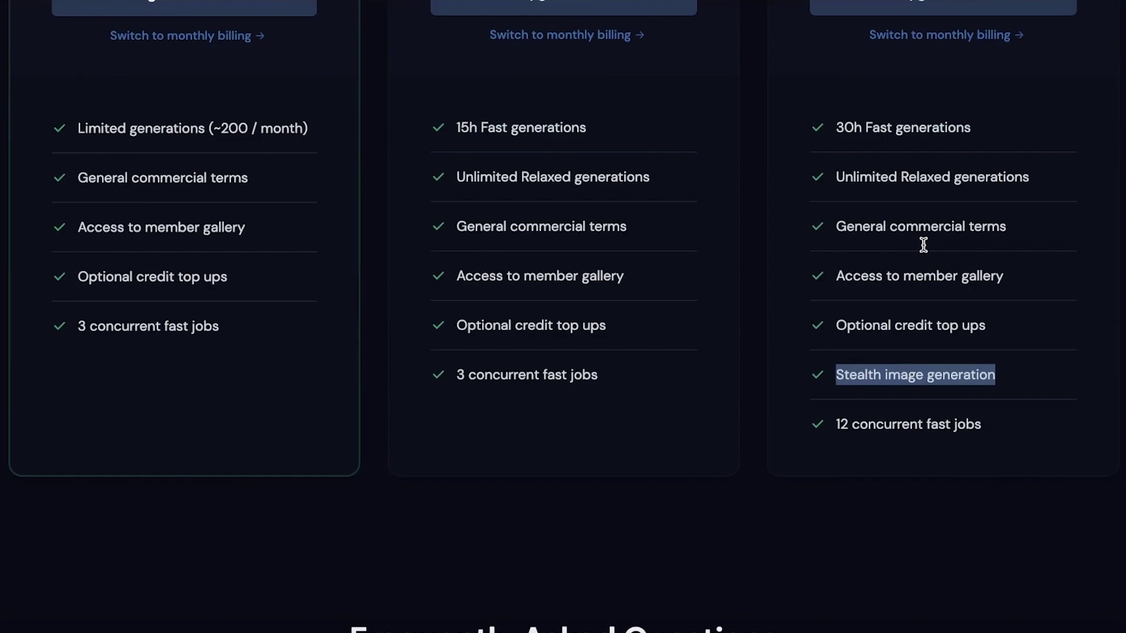
pyautogui.scroll(6, 898, 396)
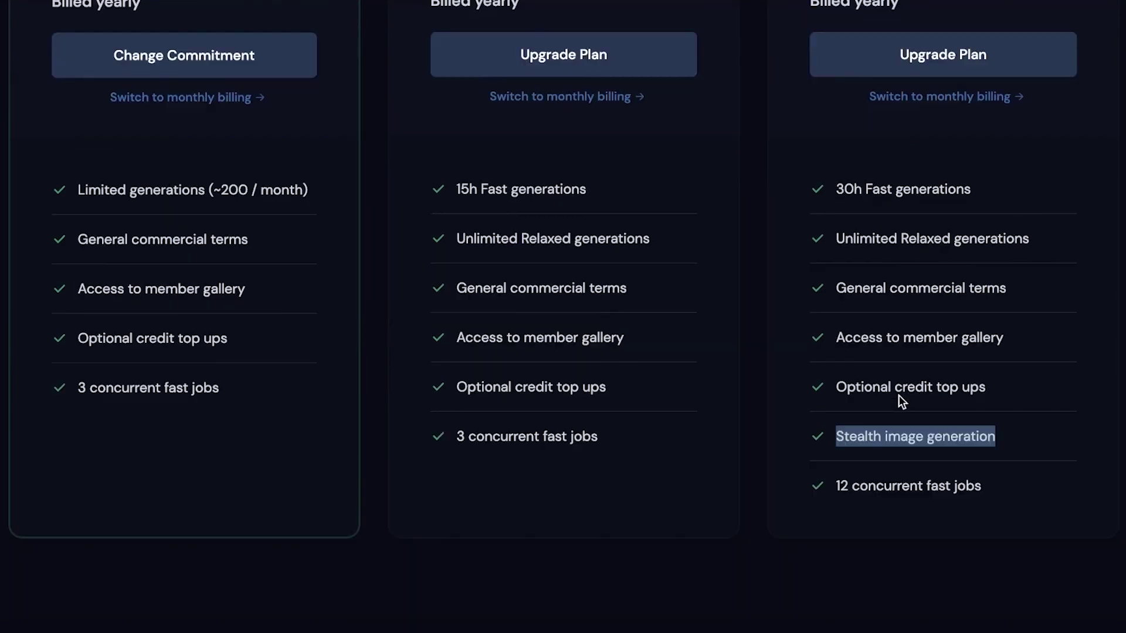
pyautogui.scroll(-5, 898, 395)
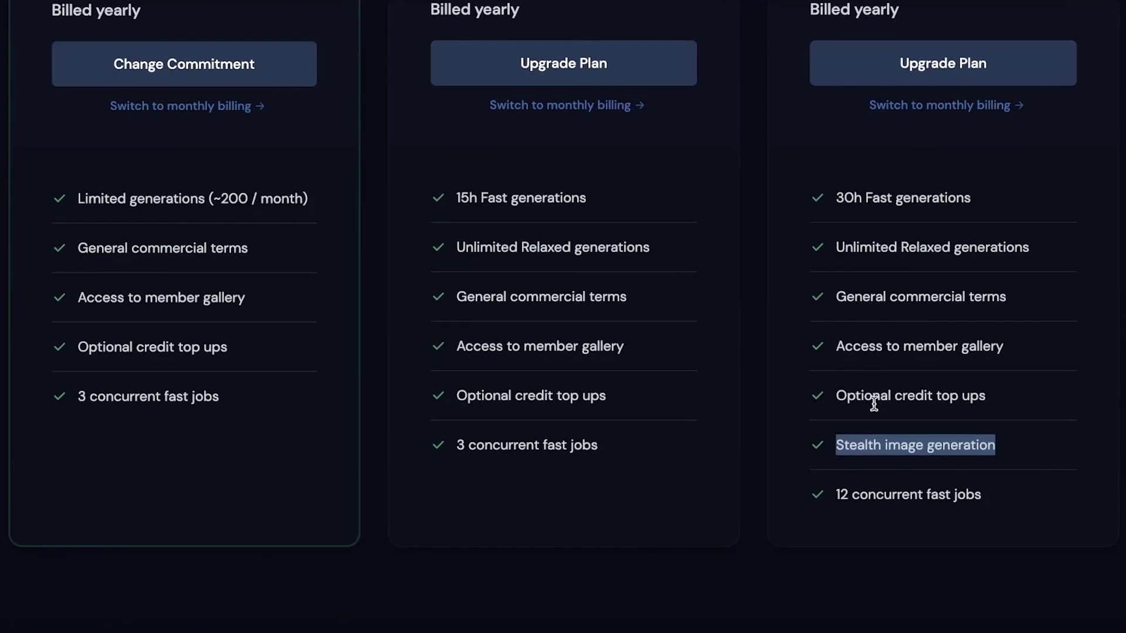
pyautogui.scroll(-5, 869, 434)
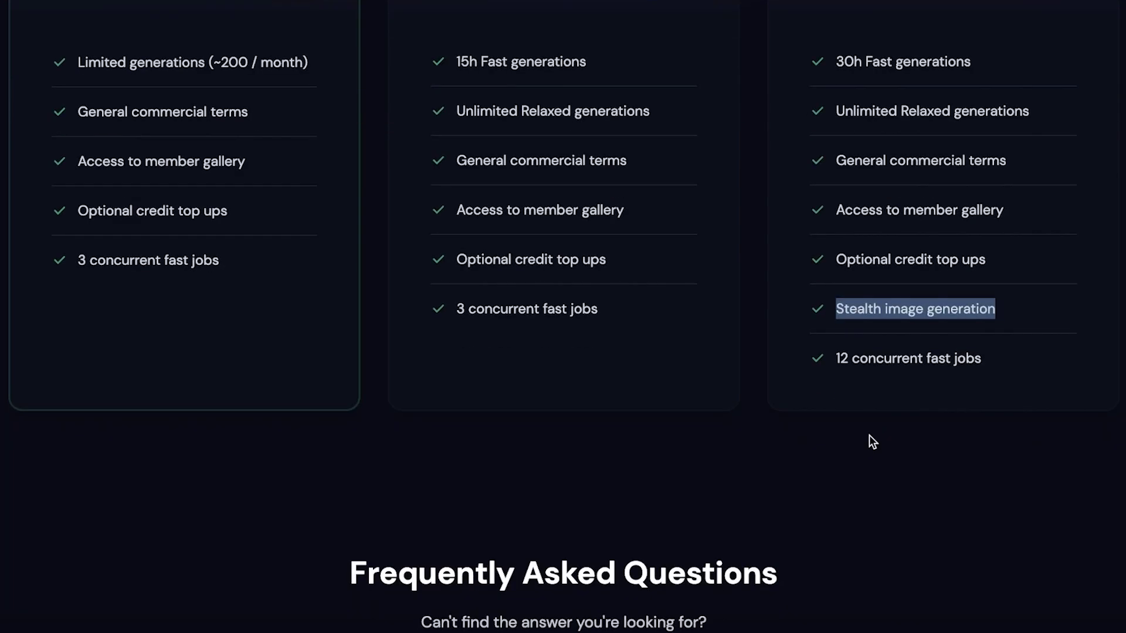
pyautogui.scroll(5, 870, 435)
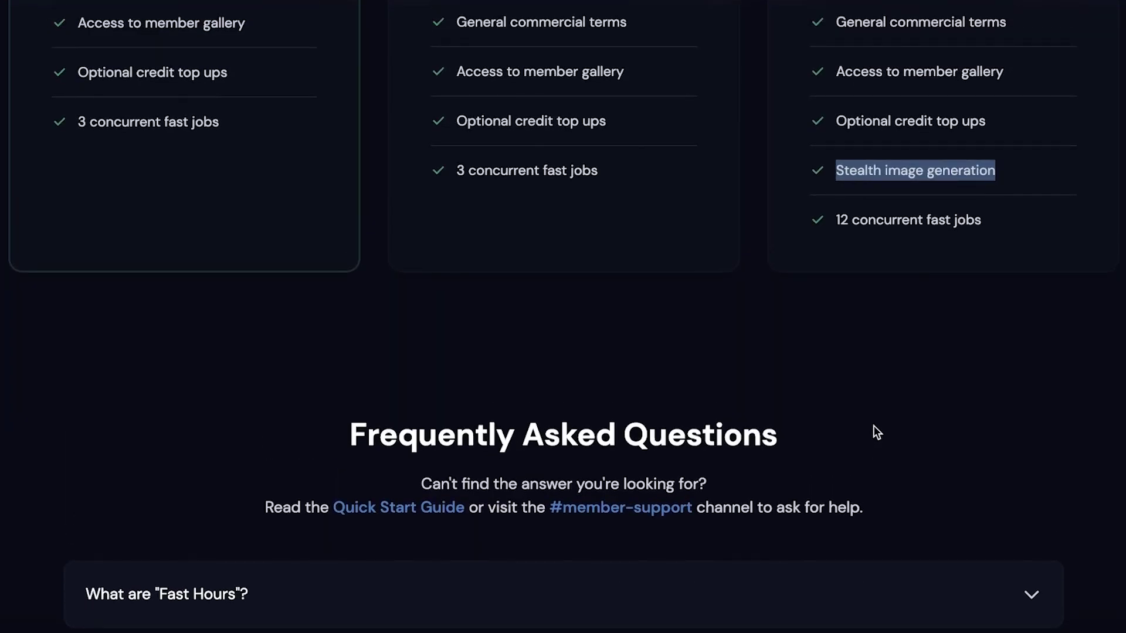
pyautogui.scroll(3, 870, 438)
pyautogui.scroll(-3, 870, 442)
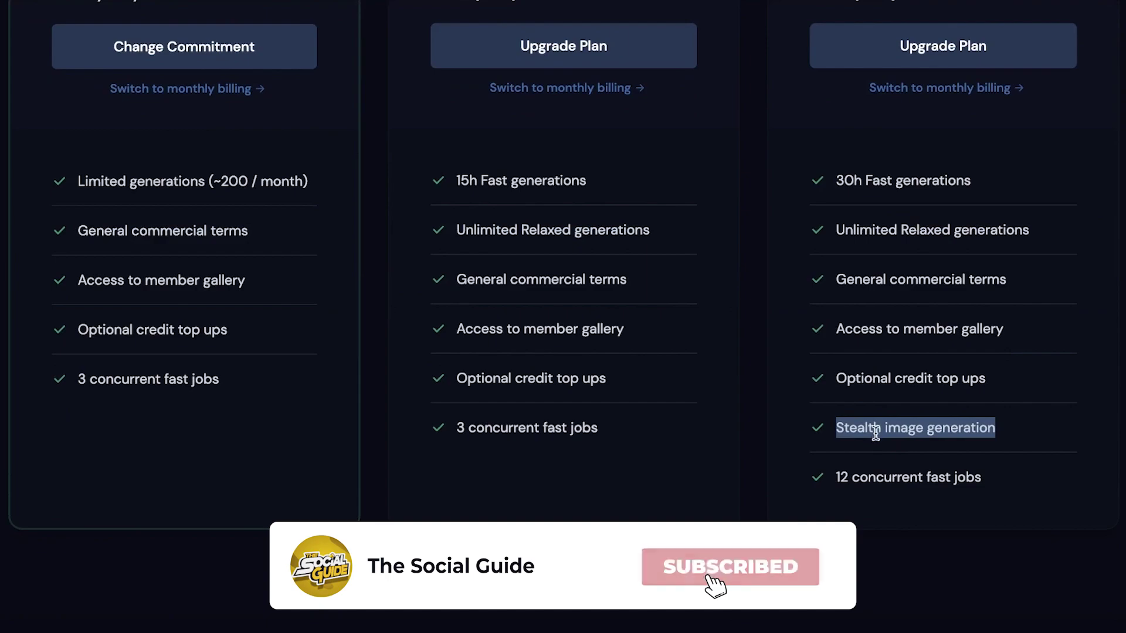
pyautogui.scroll(3, 488, 302)
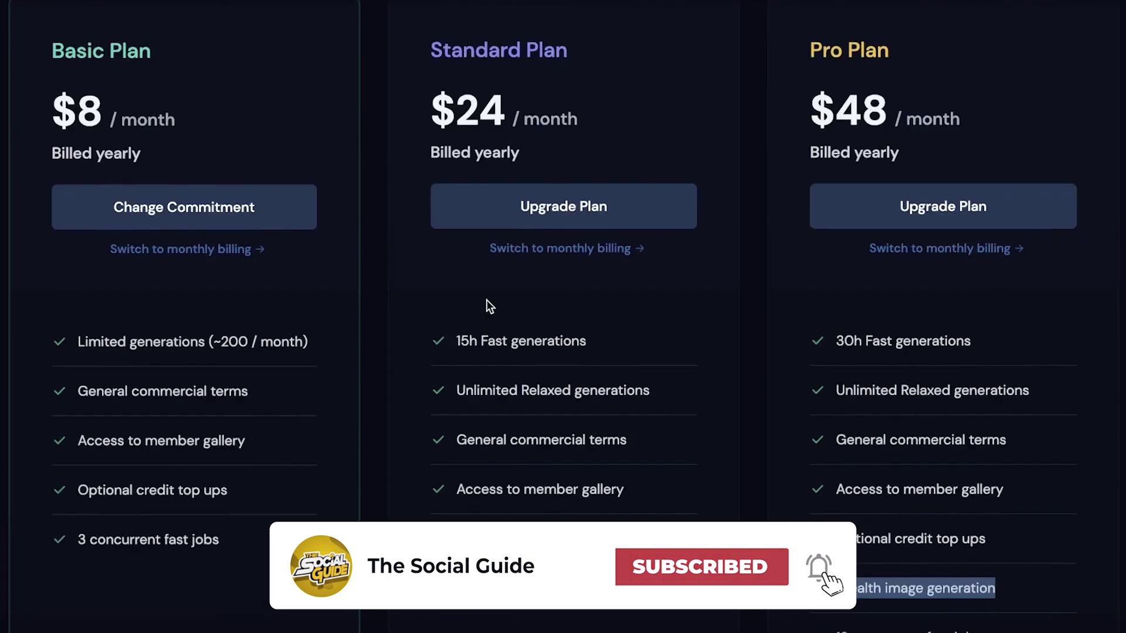
pyautogui.scroll(-8, 516, 363)
pyautogui.scroll(7, 519, 384)
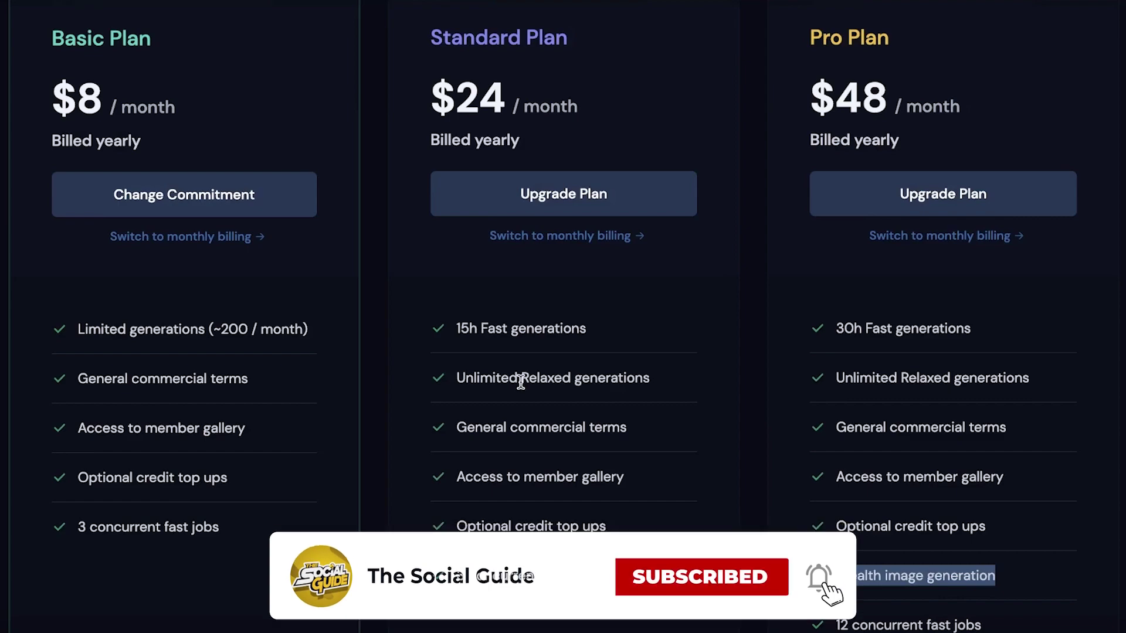
pyautogui.scroll(-1, 521, 381)
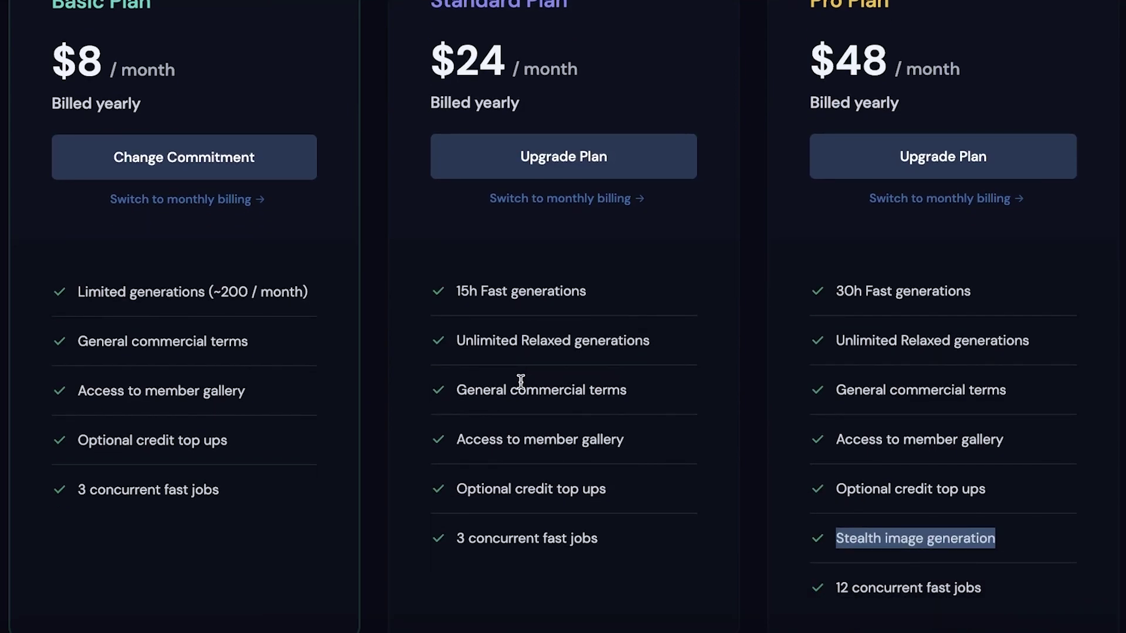
pyautogui.scroll(-2, 520, 382)
pyautogui.click(520, 381)
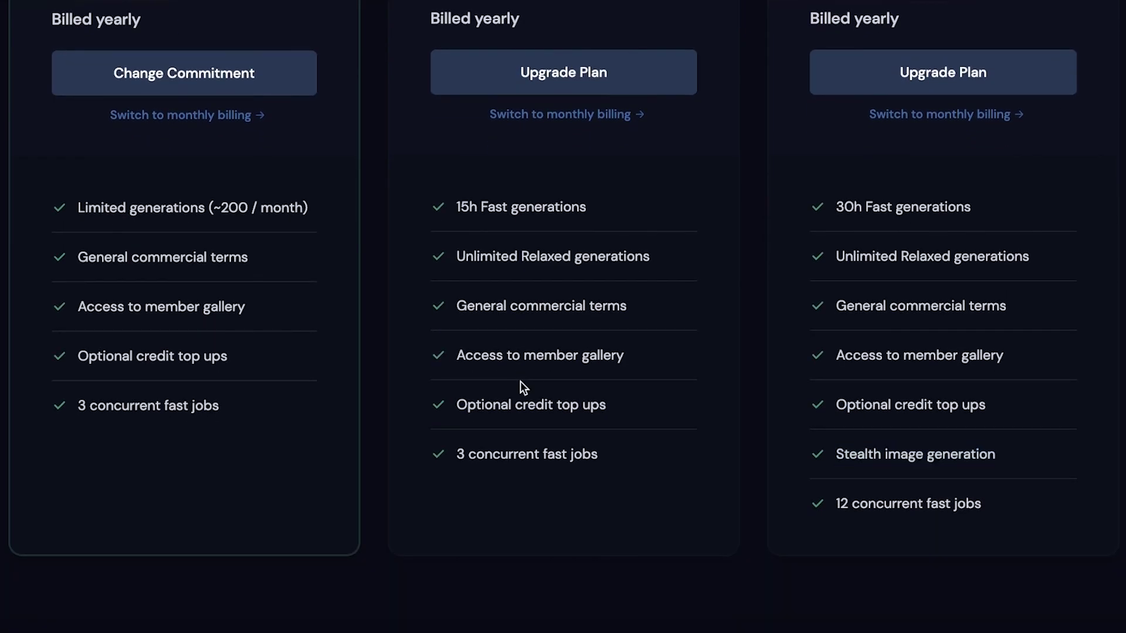
pyautogui.scroll(5, 519, 381)
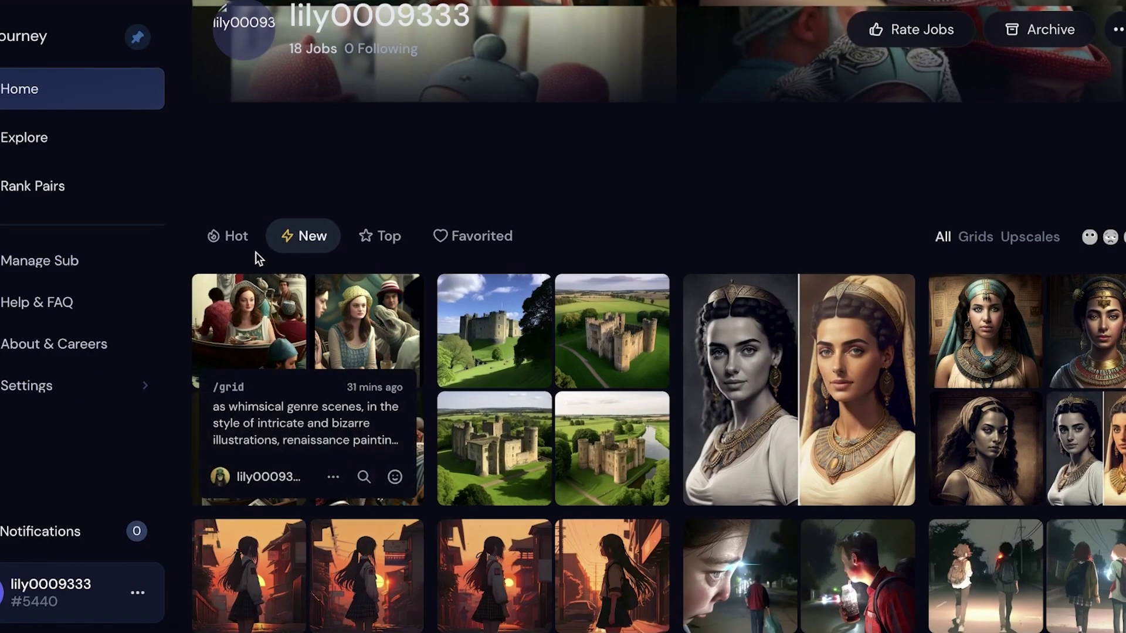
# - Switch to the Explore community feed sorted by New
pyautogui.click(34, 152)
pyautogui.click(456, 212)
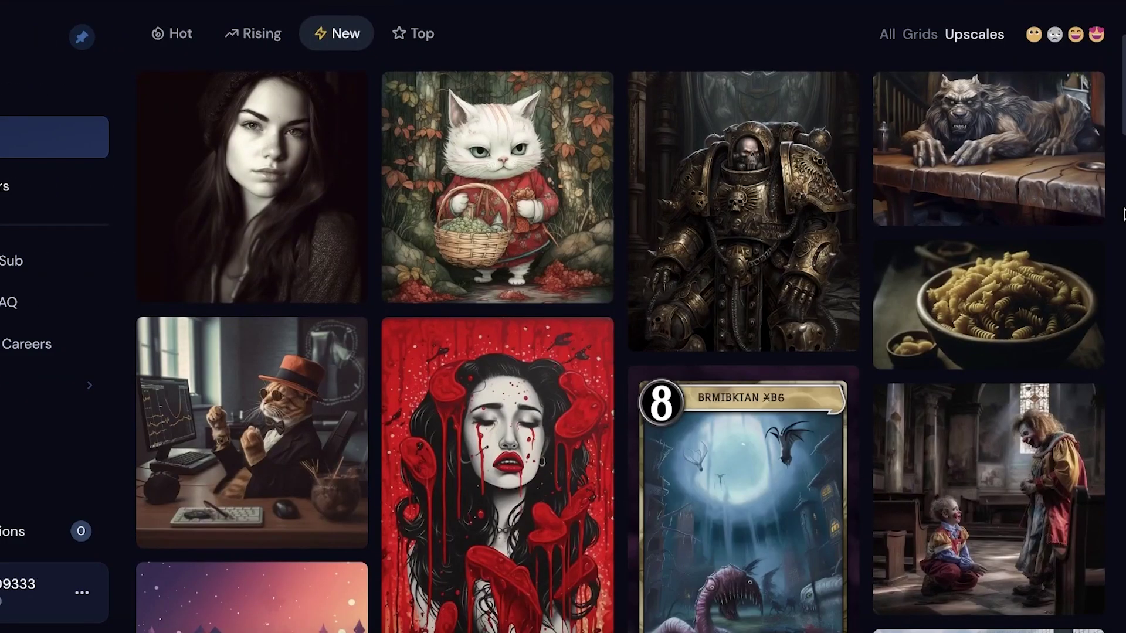
pyautogui.scroll(-10, 856, 297)
pyautogui.scroll(-10, 364, 299)
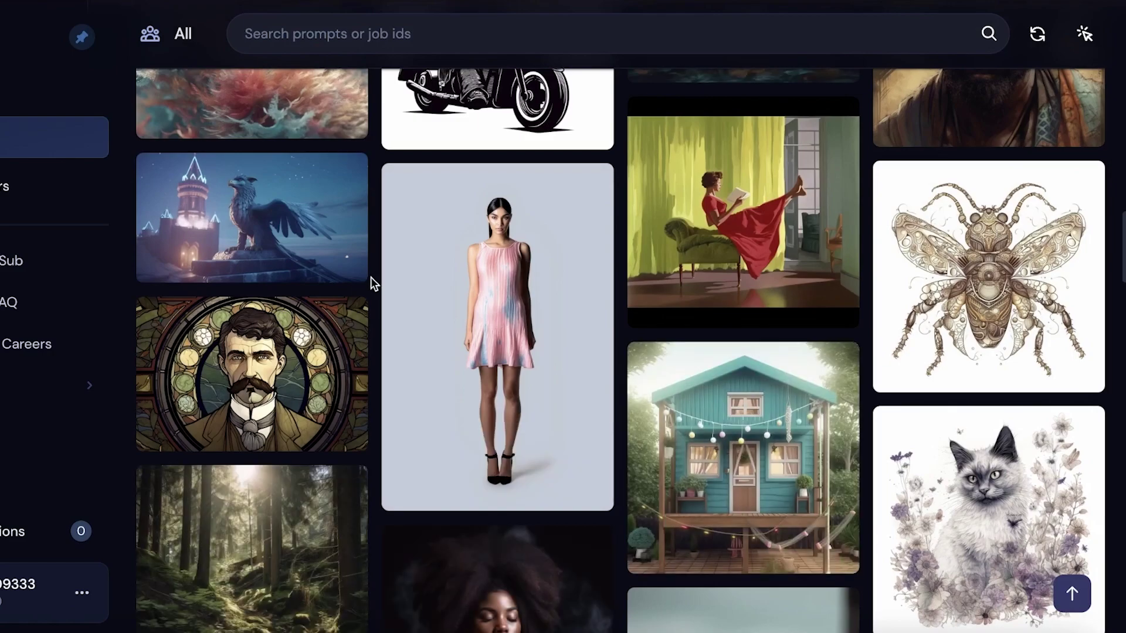
# - Browse the newest community images, reading members' upscale prompts on the tiles
pyautogui.moveTo(1056, 276)
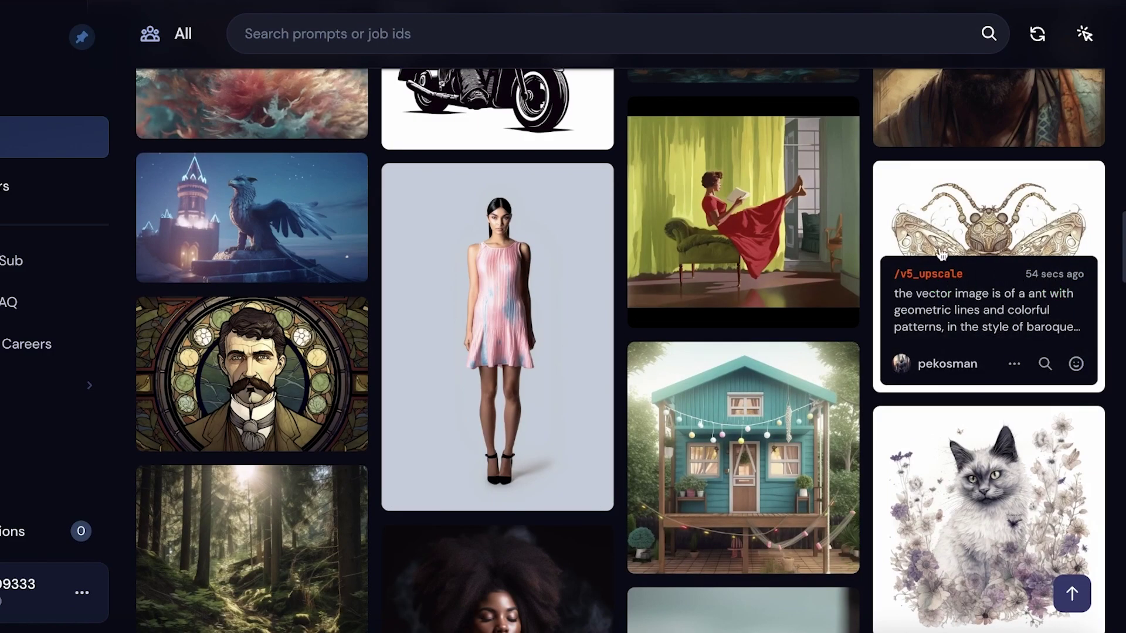
pyautogui.moveTo(752, 194)
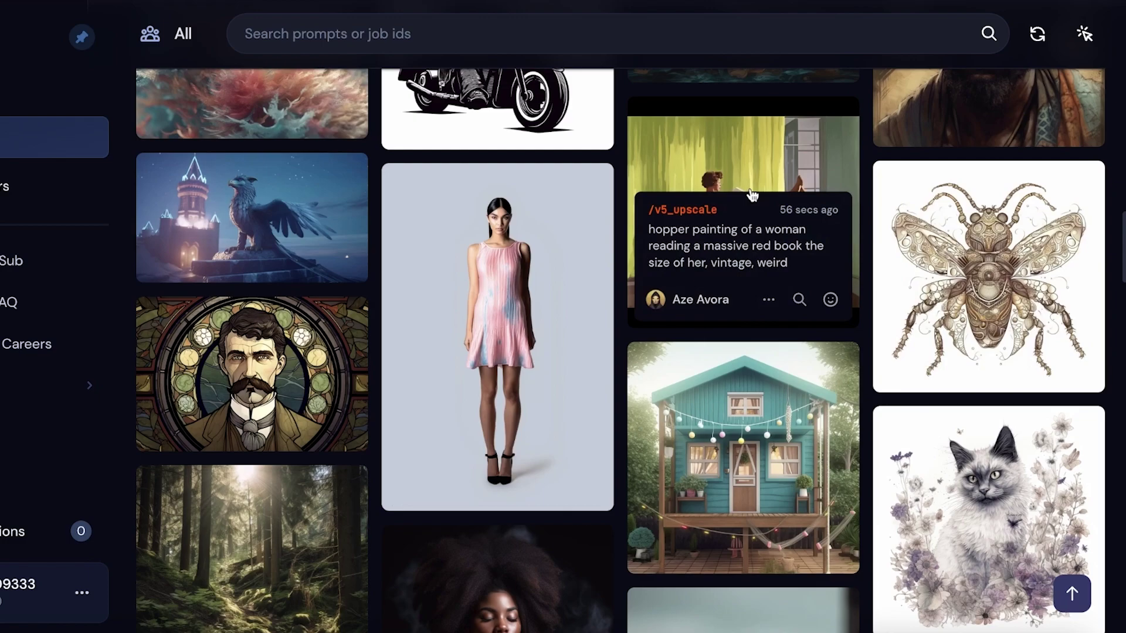
pyautogui.moveTo(279, 359)
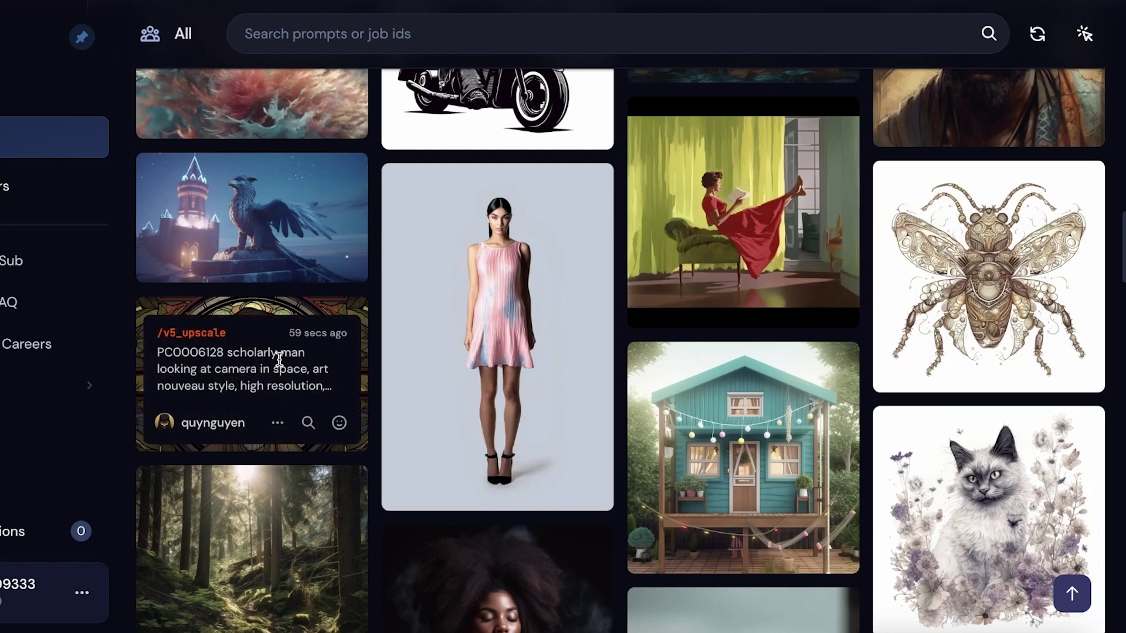
pyautogui.scroll(-4, 1044, 264)
pyautogui.moveTo(1037, 251)
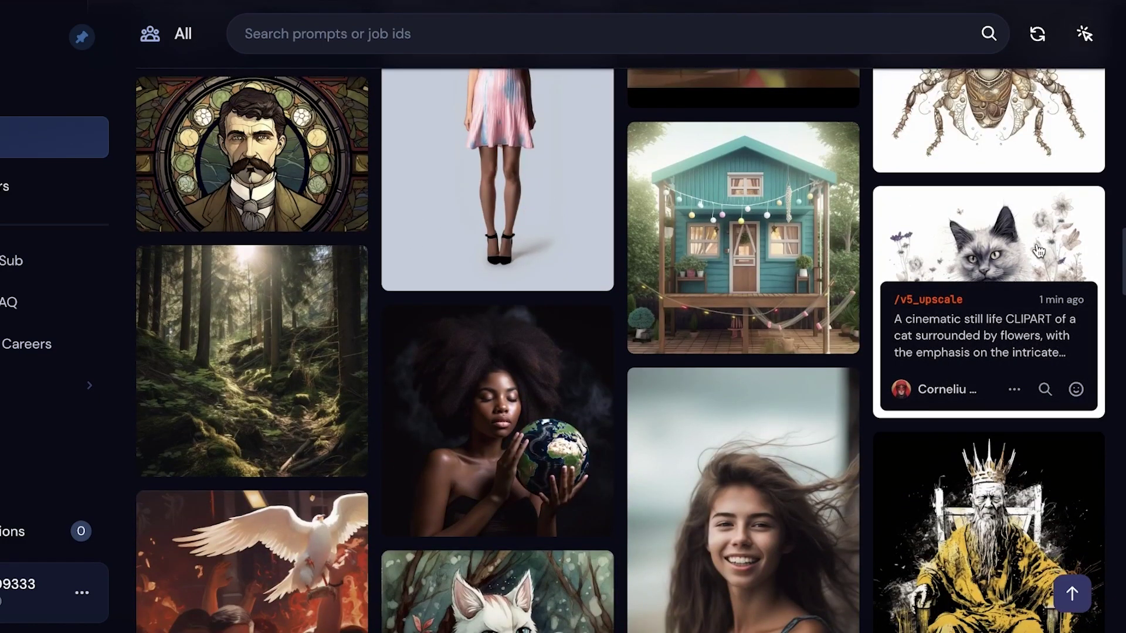
pyautogui.scroll(-3, 544, 357)
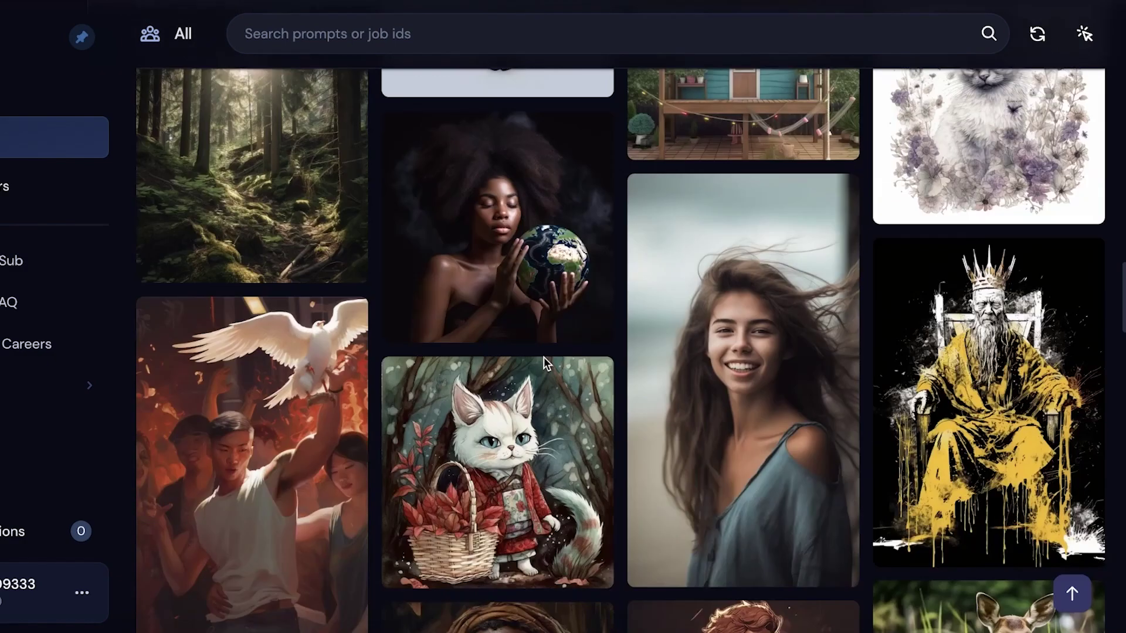
pyautogui.moveTo(536, 368)
pyautogui.moveTo(336, 418)
pyautogui.scroll(-7, 1117, 147)
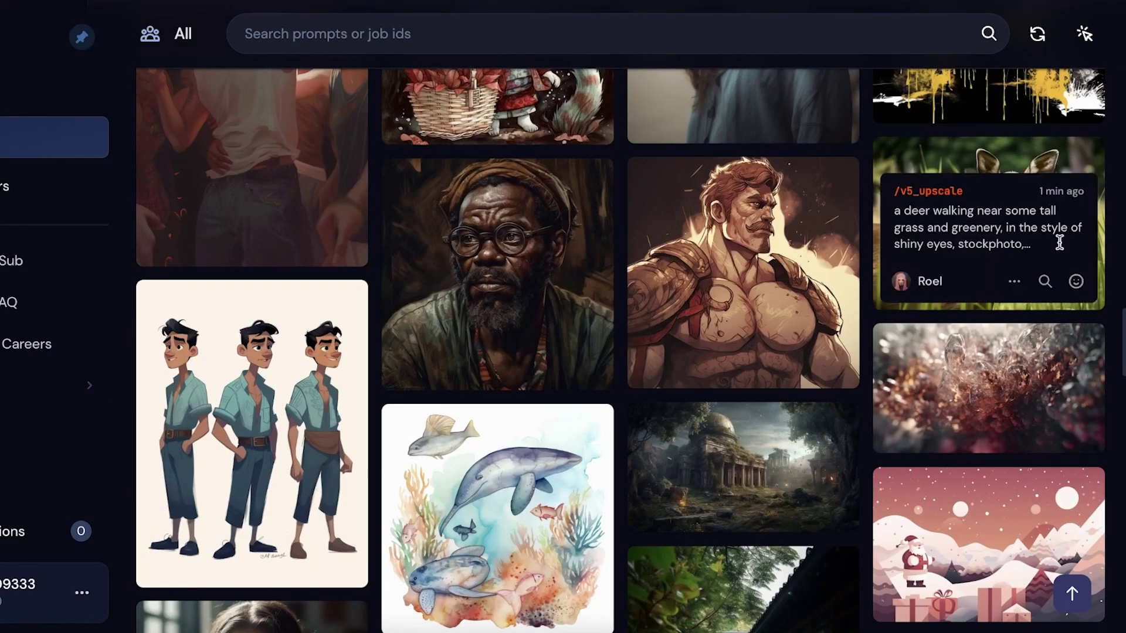
pyautogui.scroll(-8, 1059, 242)
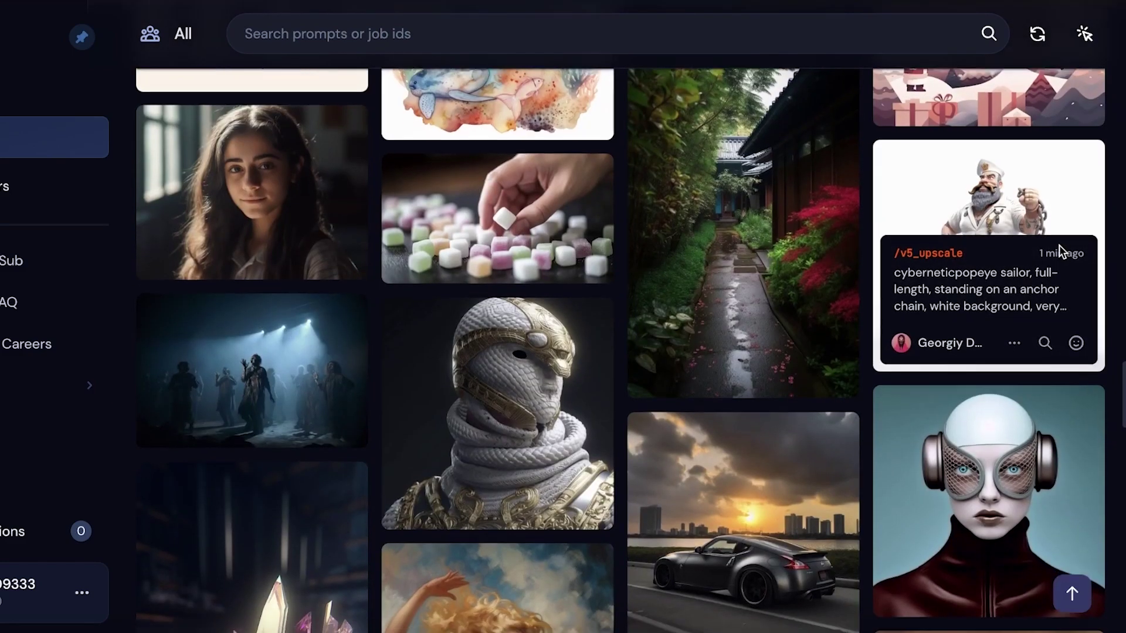
pyautogui.scroll(-4, 1057, 255)
pyautogui.moveTo(383, 208)
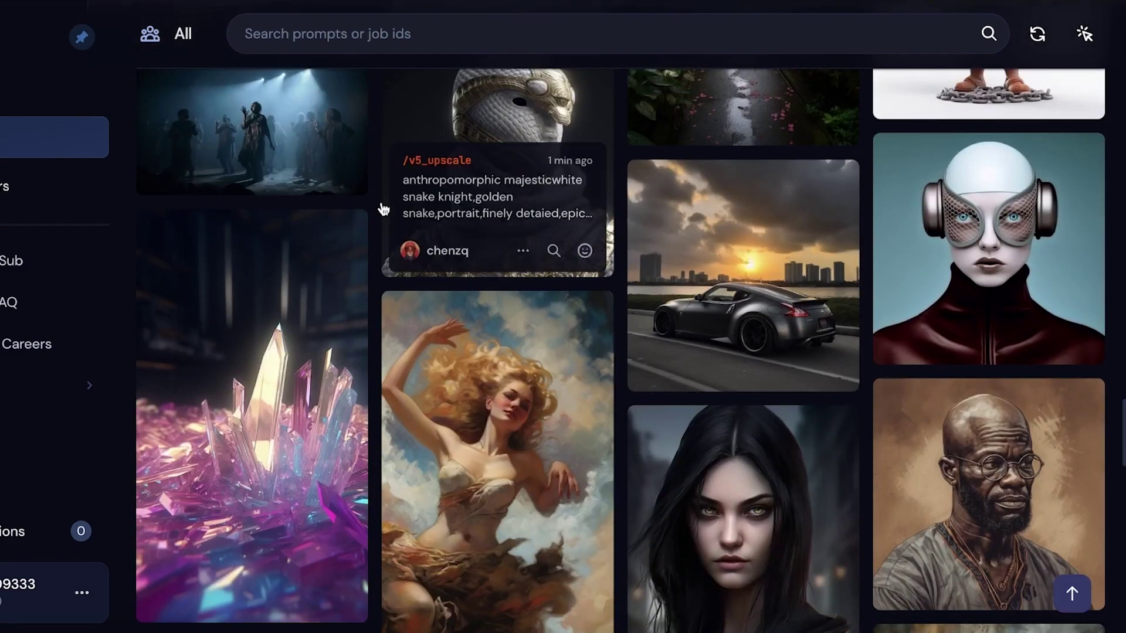
pyautogui.scroll(3, 746, 201)
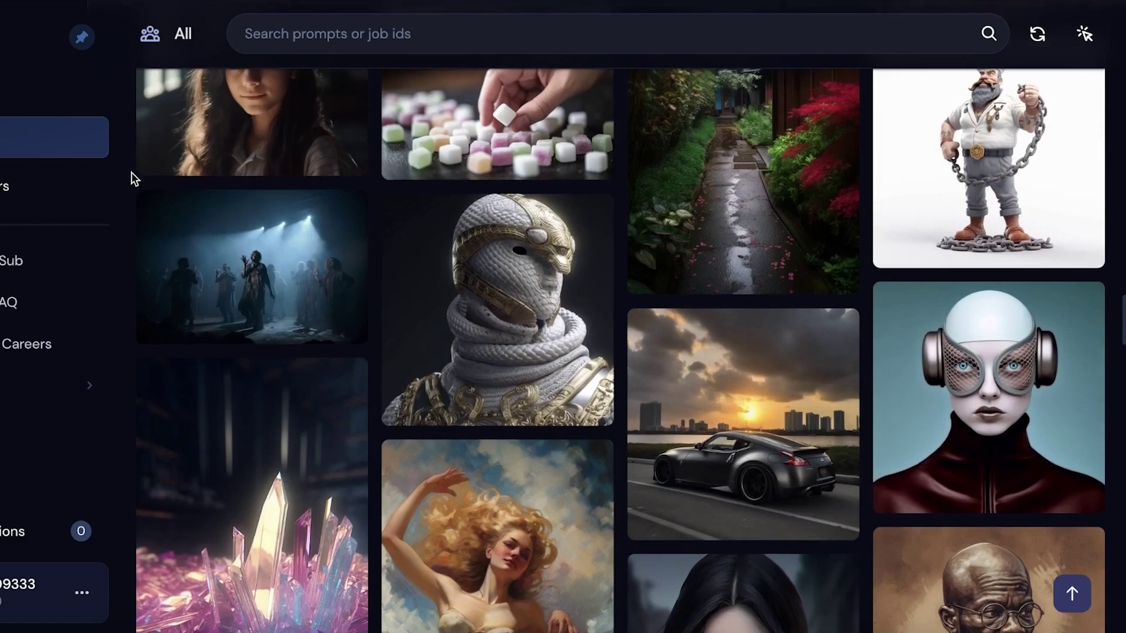
pyautogui.scroll(-7, 993, 315)
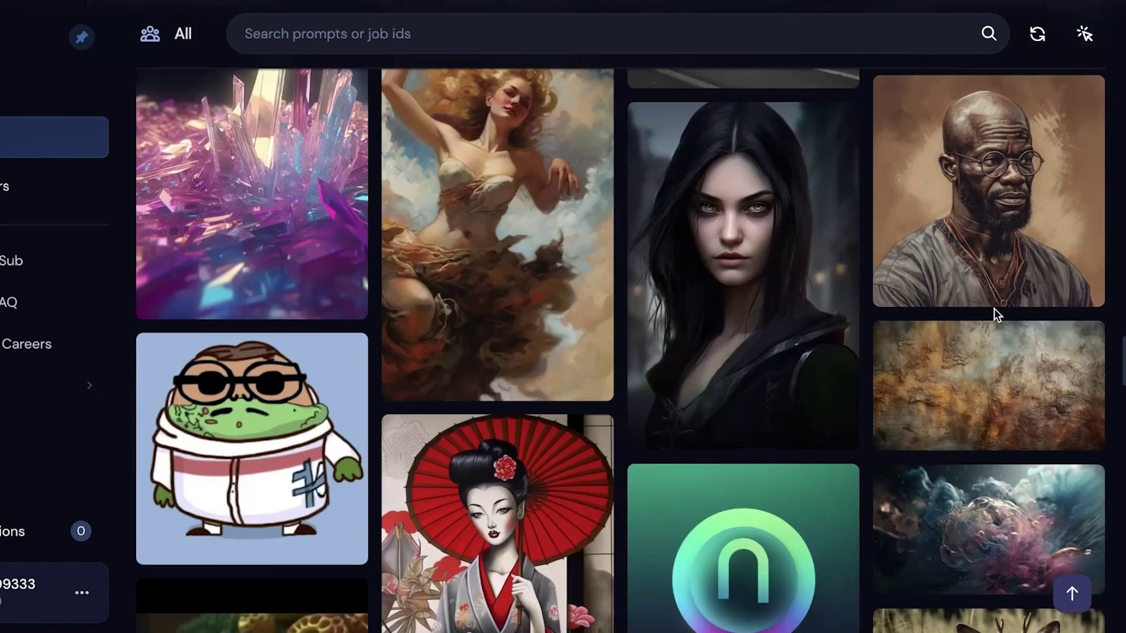
pyautogui.moveTo(984, 311)
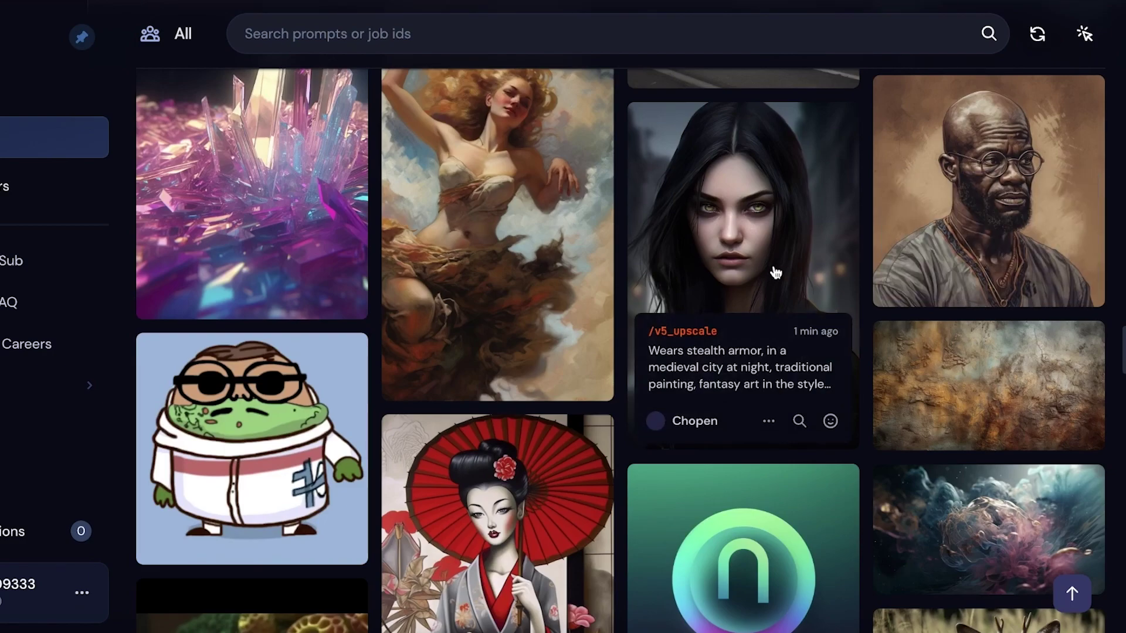
pyautogui.scroll(3, 629, 150)
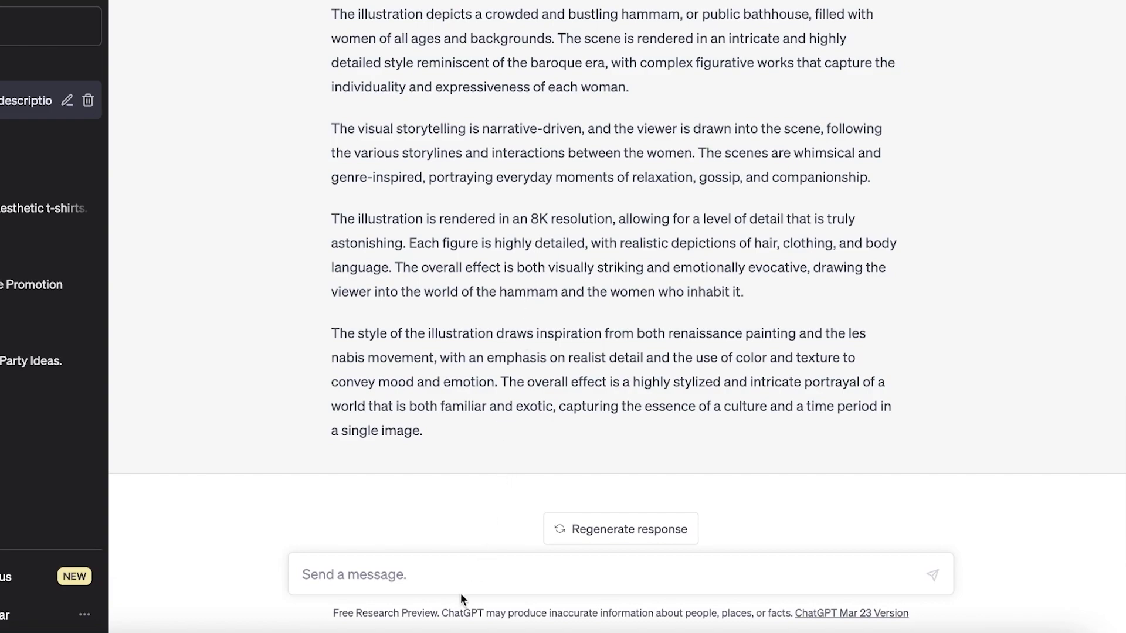
pyautogui.scroll(10, 446, 445)
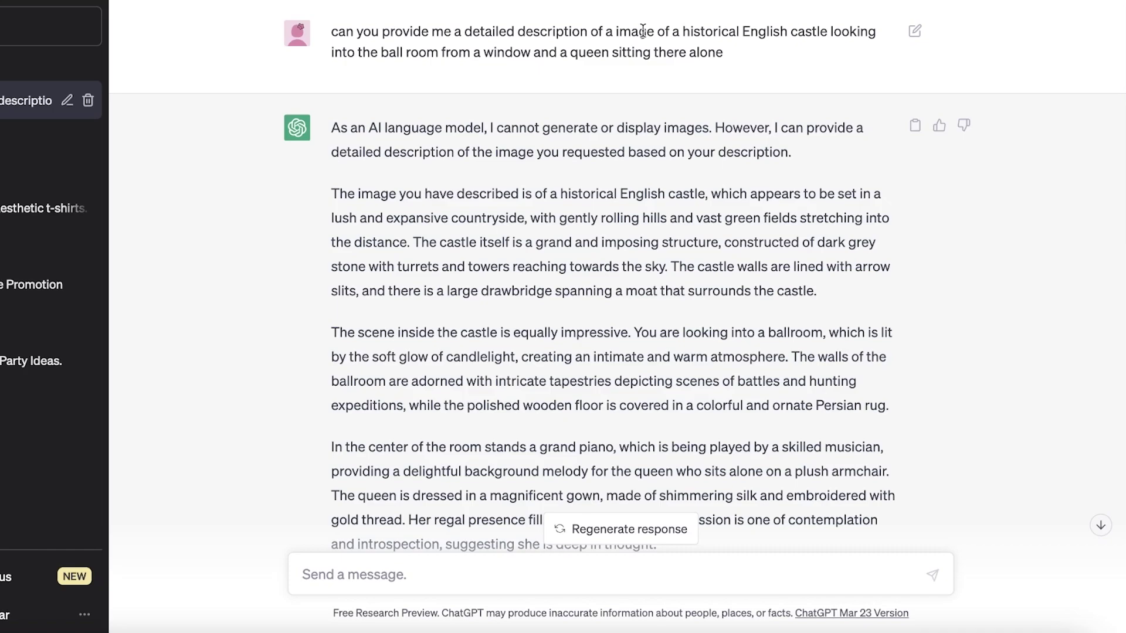
pyautogui.scroll(-3, 561, 187)
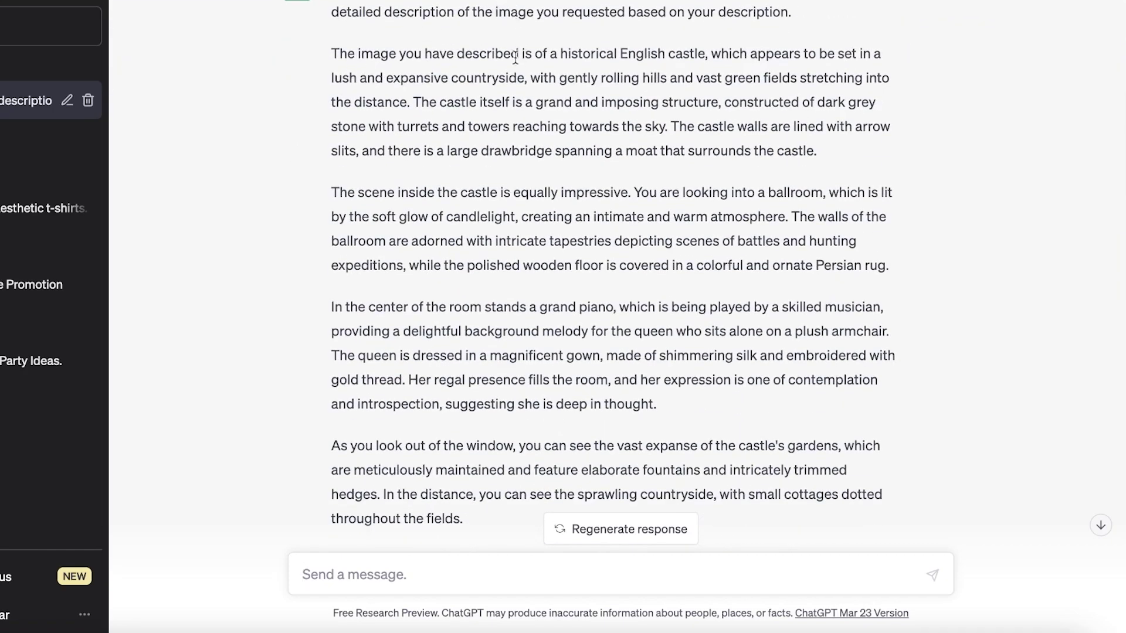
pyautogui.scroll(10, 509, 404)
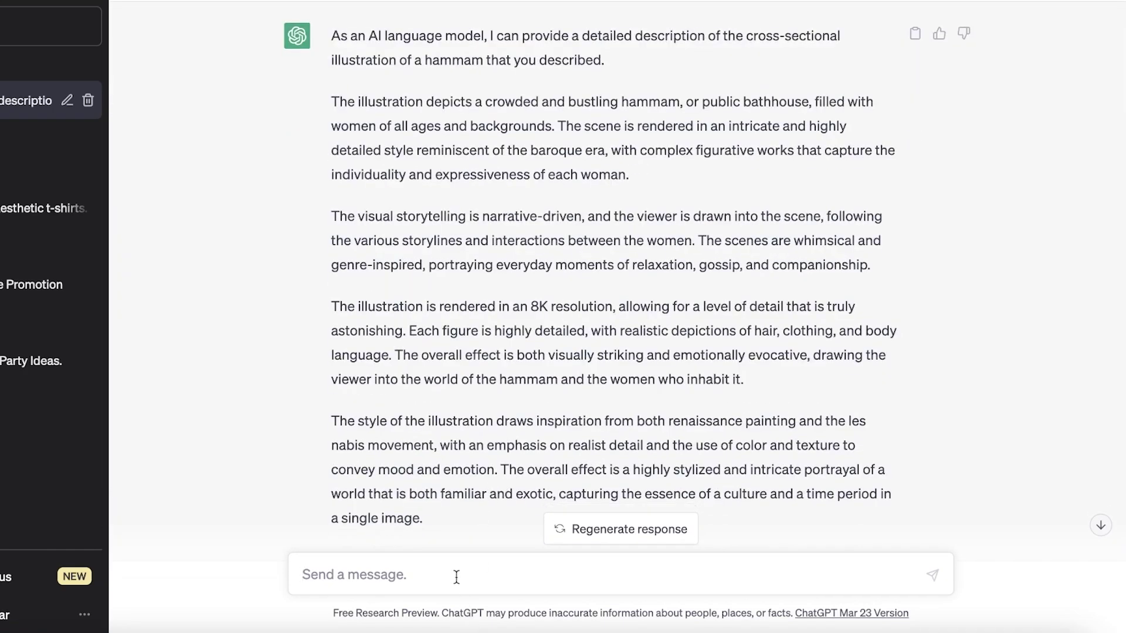
pyautogui.scroll(1, 491, 424)
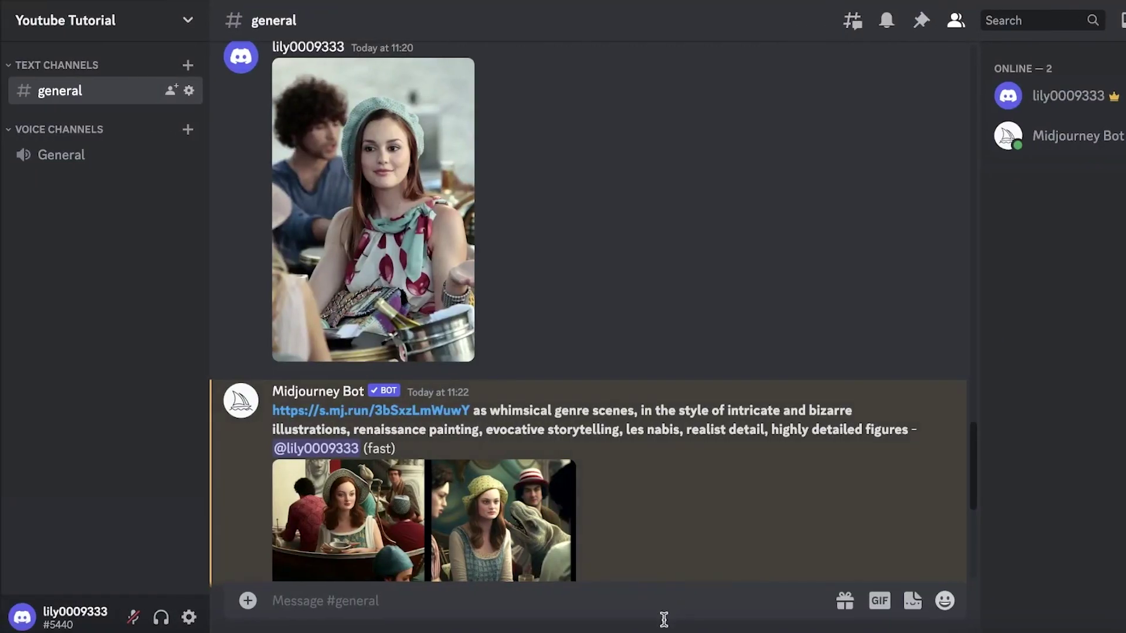
# - Enter /imagine in the #general message box to bring up the Midjourney prompt field
pyautogui.write('/imagine')
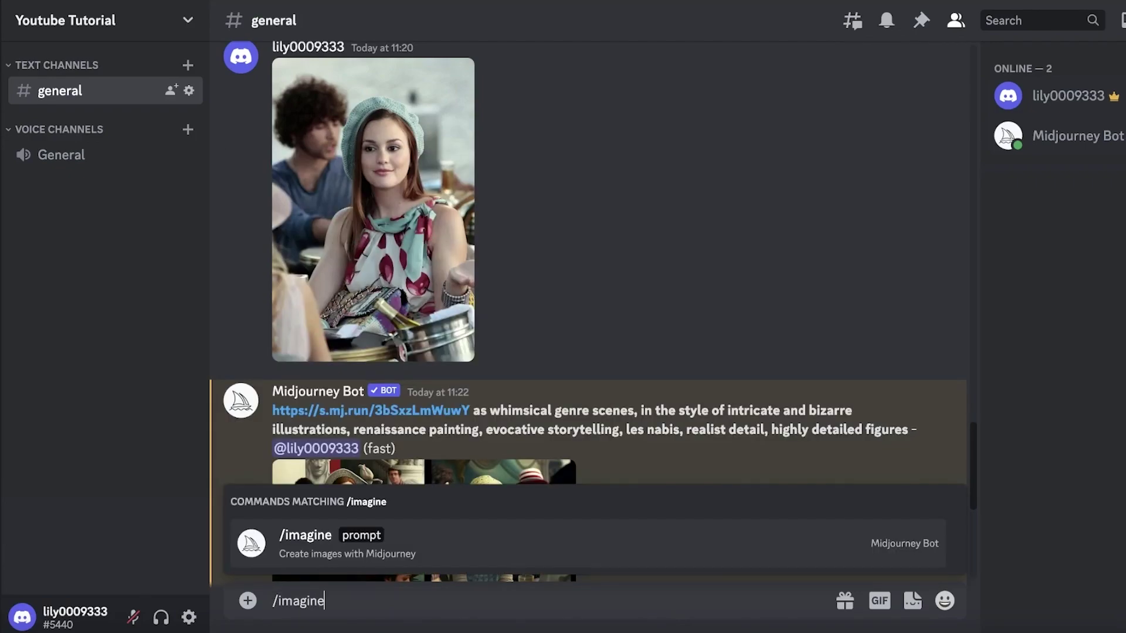
pyautogui.press('Return')
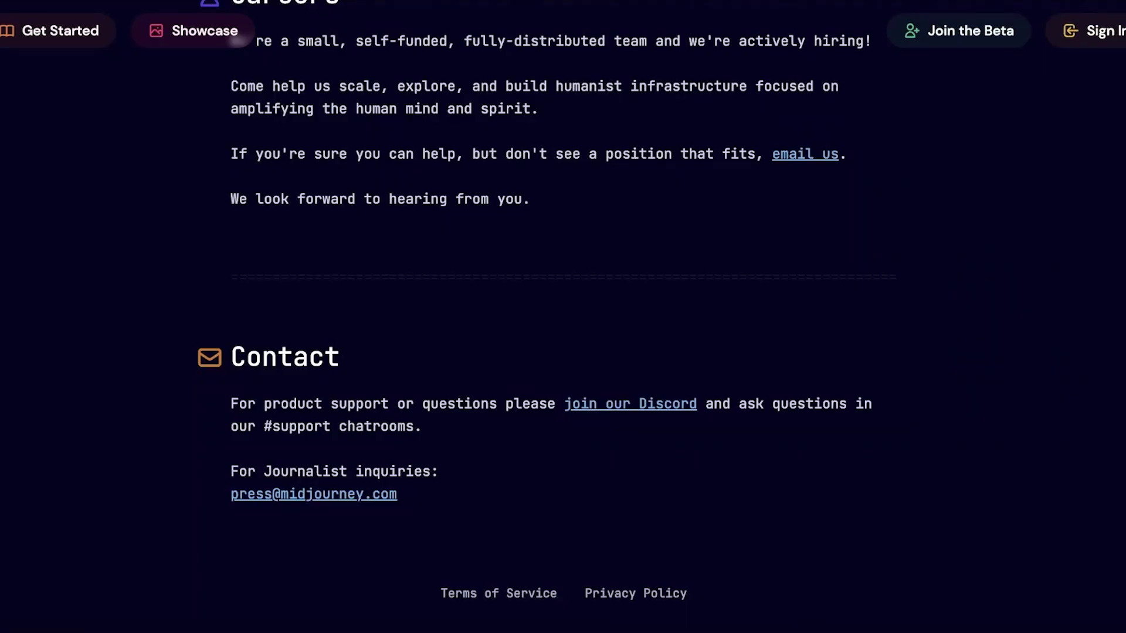
pyautogui.scroll(15, 952, 45)
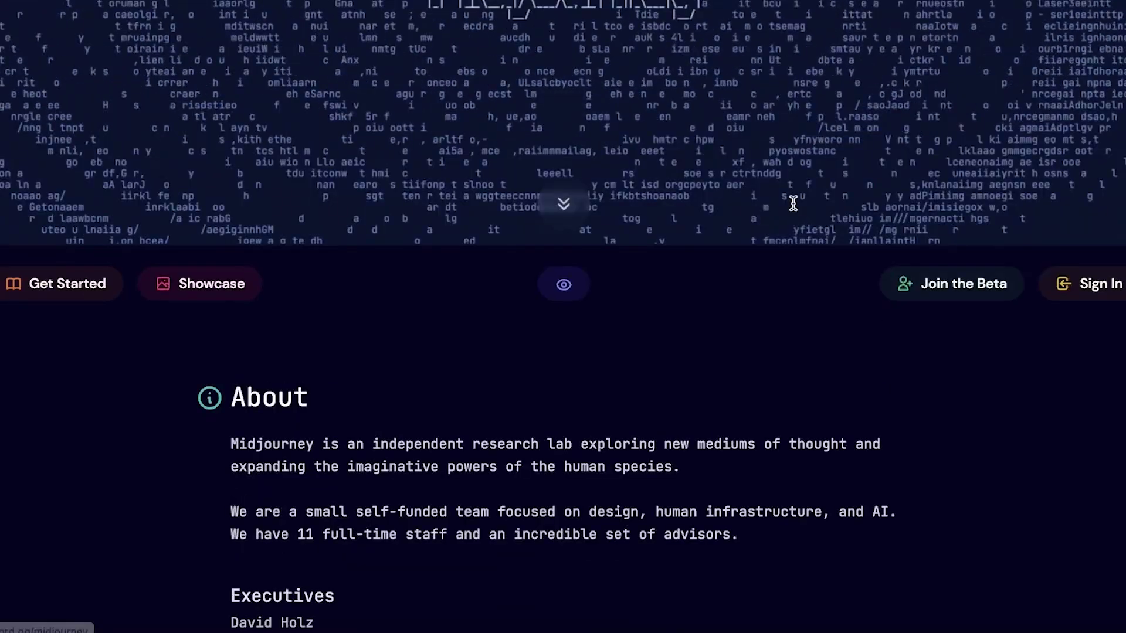
# - Scroll the Midjourney subscription page to review the Basic Plan's fast hours and $10 monthly billing
pyautogui.scroll(5, 792, 202)
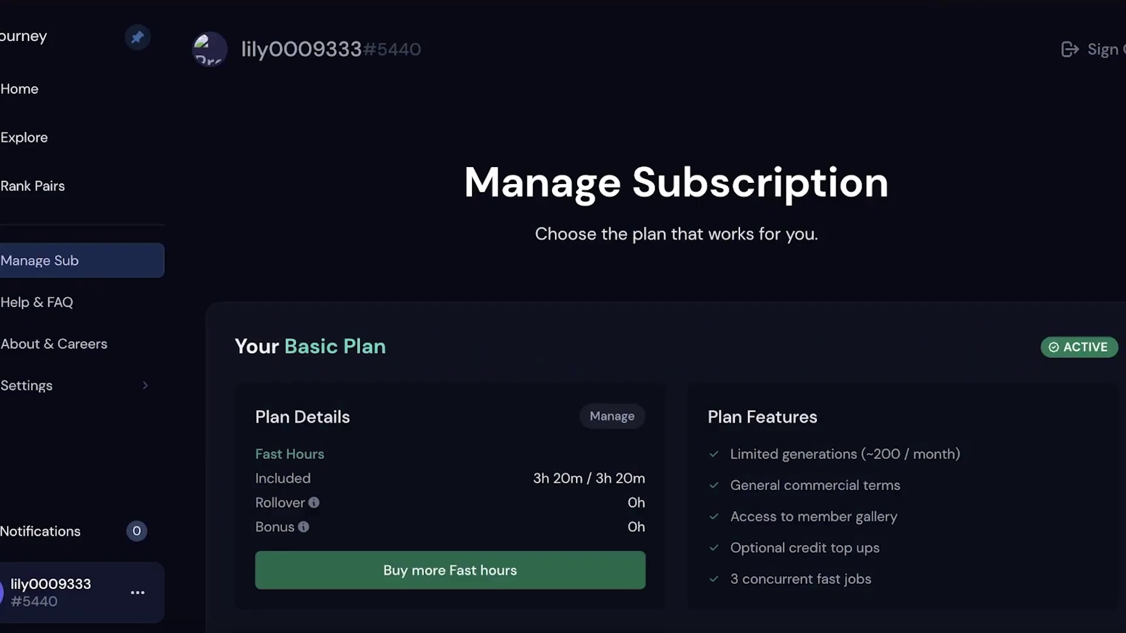
pyautogui.scroll(-4, 680, 303)
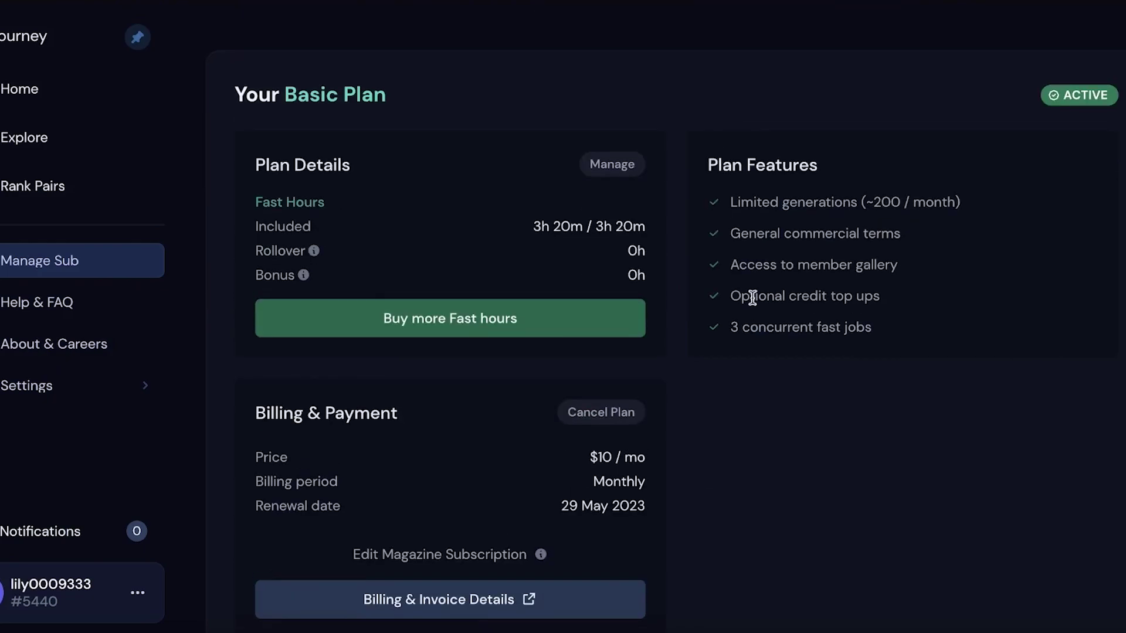
pyautogui.scroll(-3, 751, 300)
pyautogui.scroll(7, 752, 300)
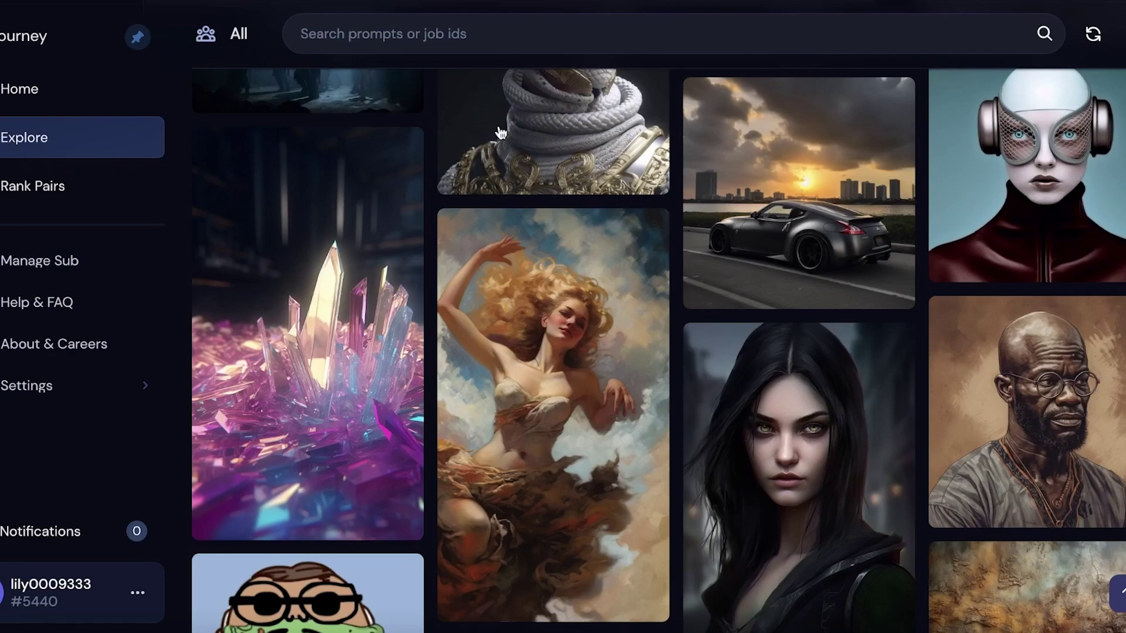
# - Scroll up and down through the Midjourney Explore grid of community images
pyautogui.scroll(-5, 502, 217)
pyautogui.scroll(3, 503, 214)
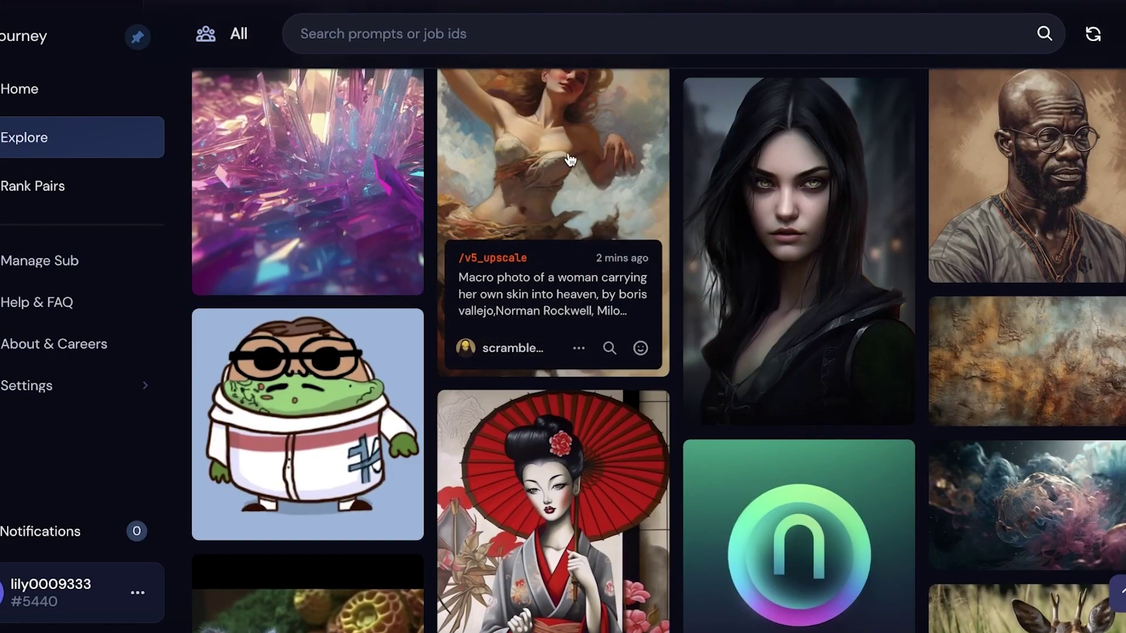
pyautogui.scroll(8, 568, 155)
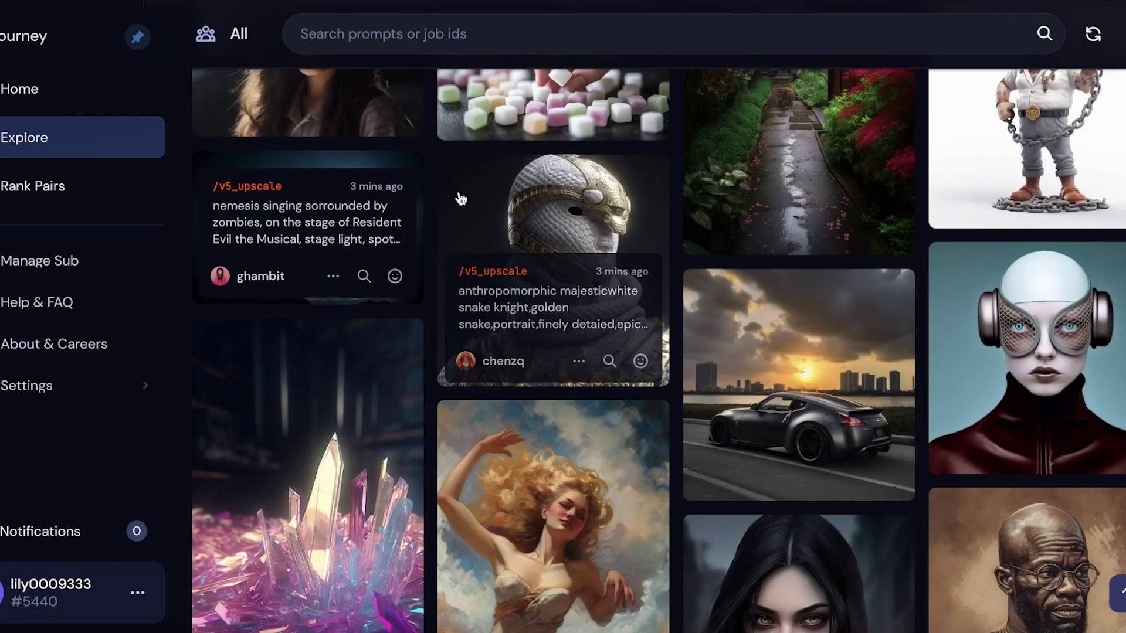
pyautogui.scroll(1, 503, 208)
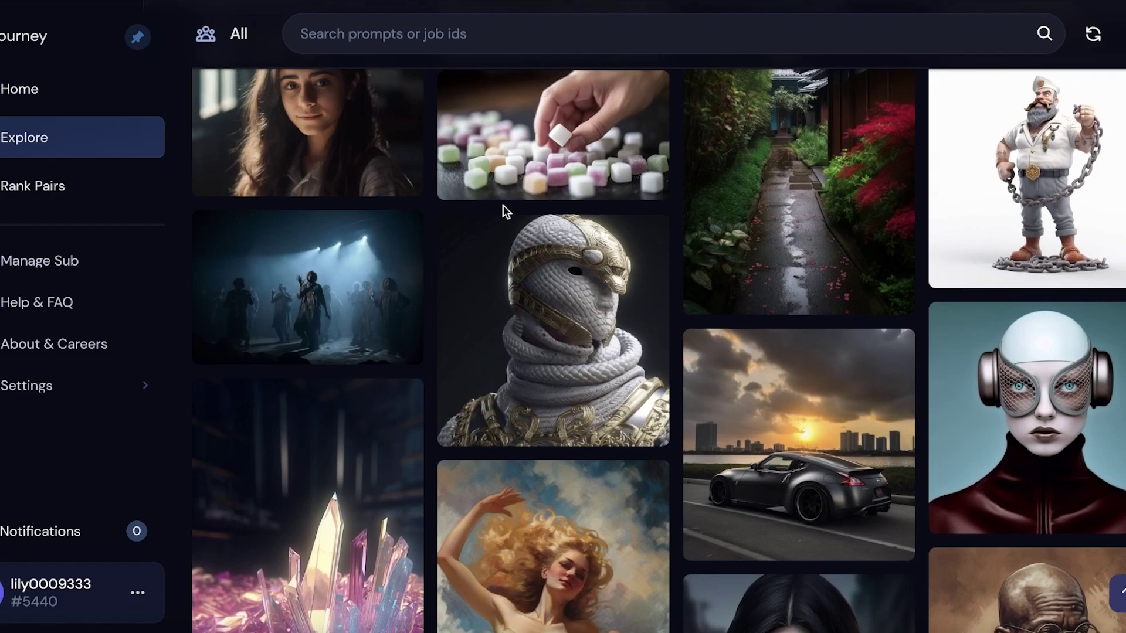
pyautogui.scroll(-5, 715, 270)
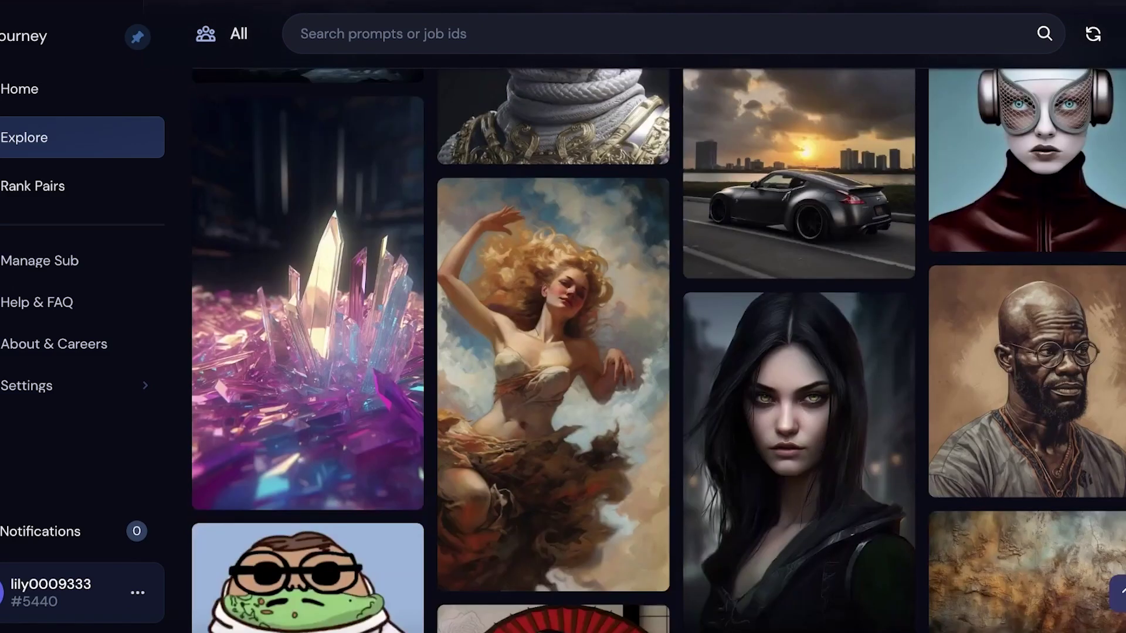
pyautogui.scroll(-10, 658, 351)
pyautogui.scroll(-7, 658, 350)
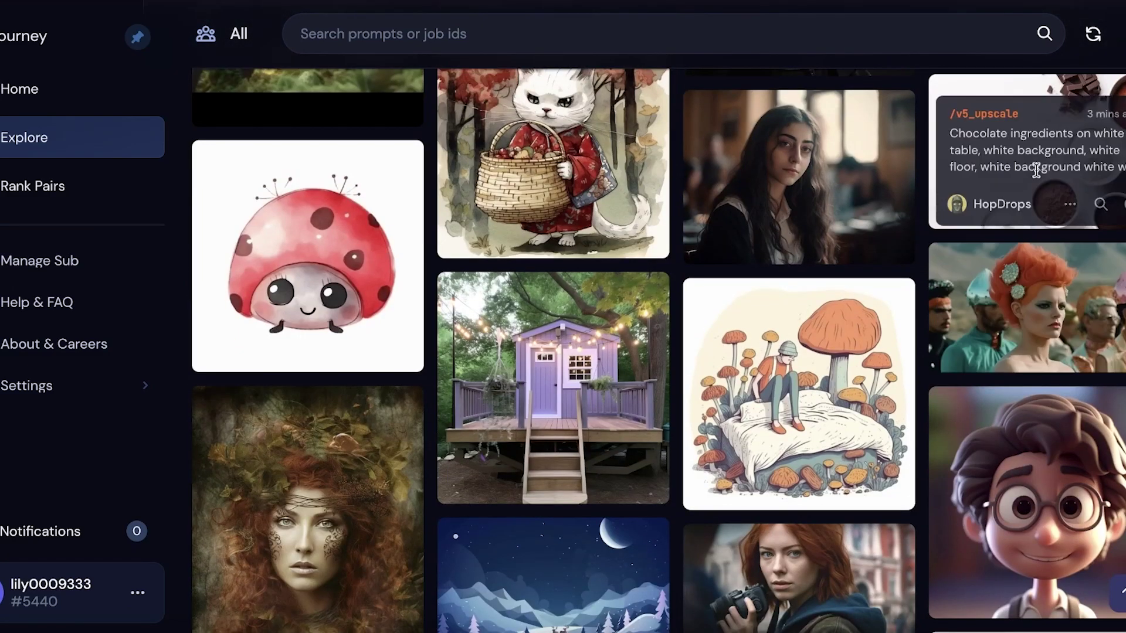
pyautogui.scroll(-5, 773, 233)
pyautogui.scroll(-4, 772, 233)
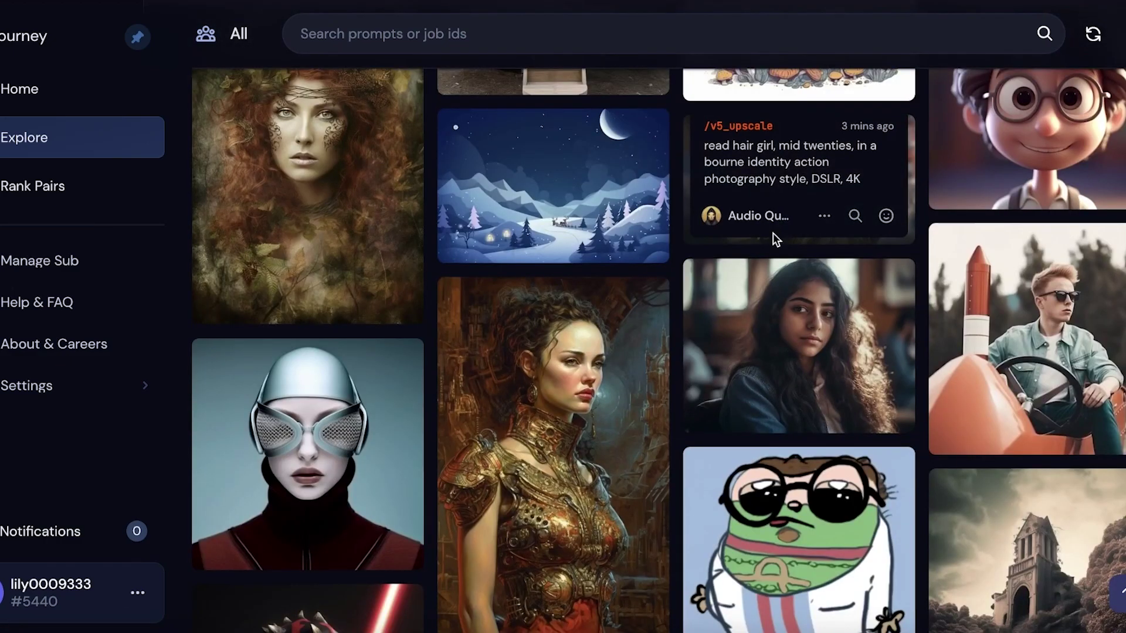
pyautogui.scroll(-6, 773, 234)
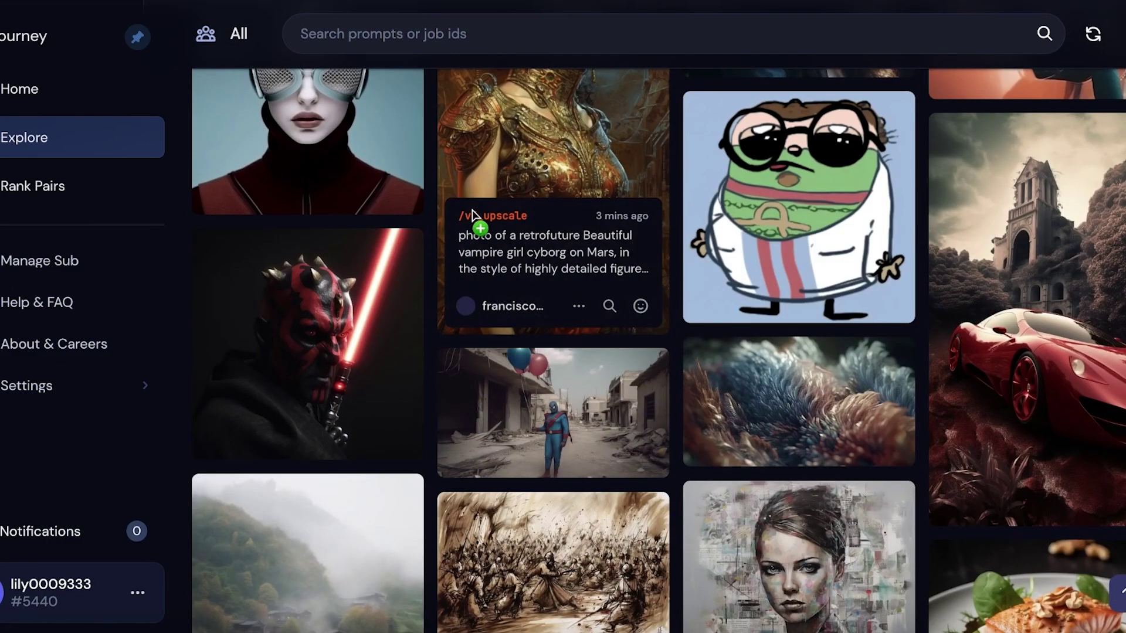
pyautogui.scroll(4, 582, 179)
# - Read the prompts on several Explore images, then return to the ChatGPT conversation with the image descriptions
pyautogui.moveTo(583, 186)
pyautogui.scroll(3, 583, 186)
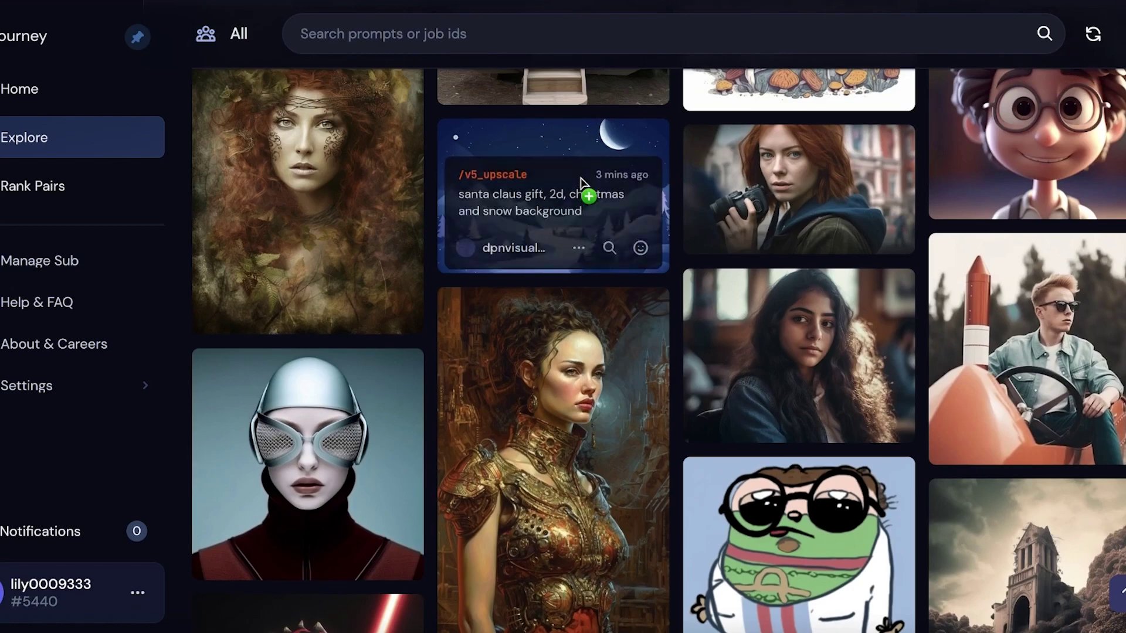
pyautogui.scroll(-2, 575, 211)
pyautogui.scroll(-3, 535, 308)
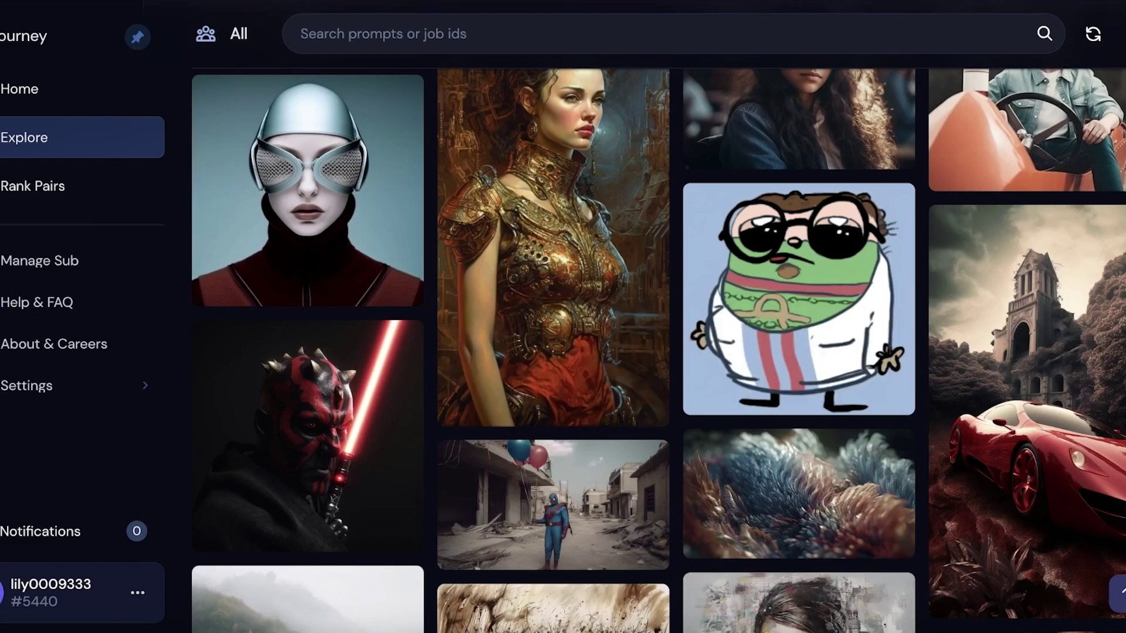
pyautogui.moveTo(540, 178)
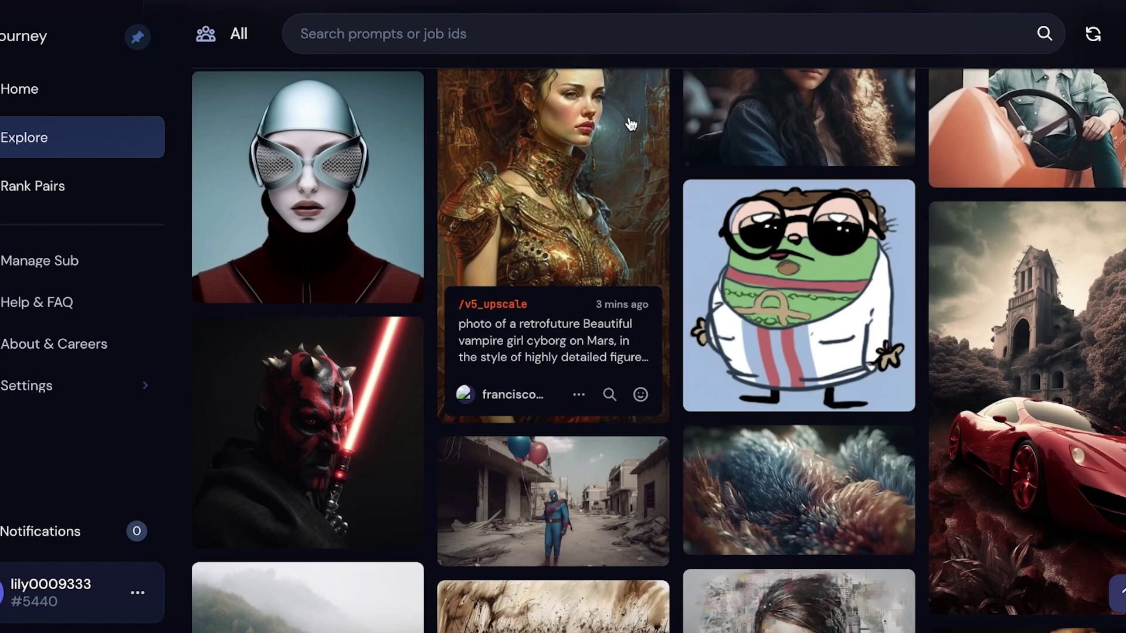
pyautogui.scroll(-7, 630, 124)
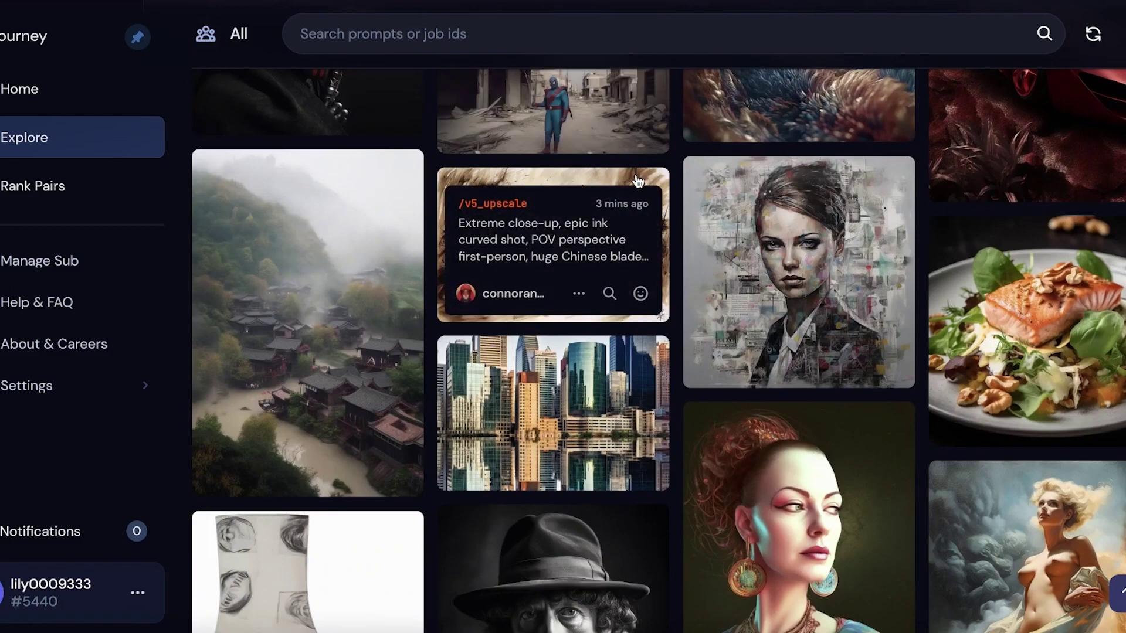
pyautogui.scroll(-3, 638, 181)
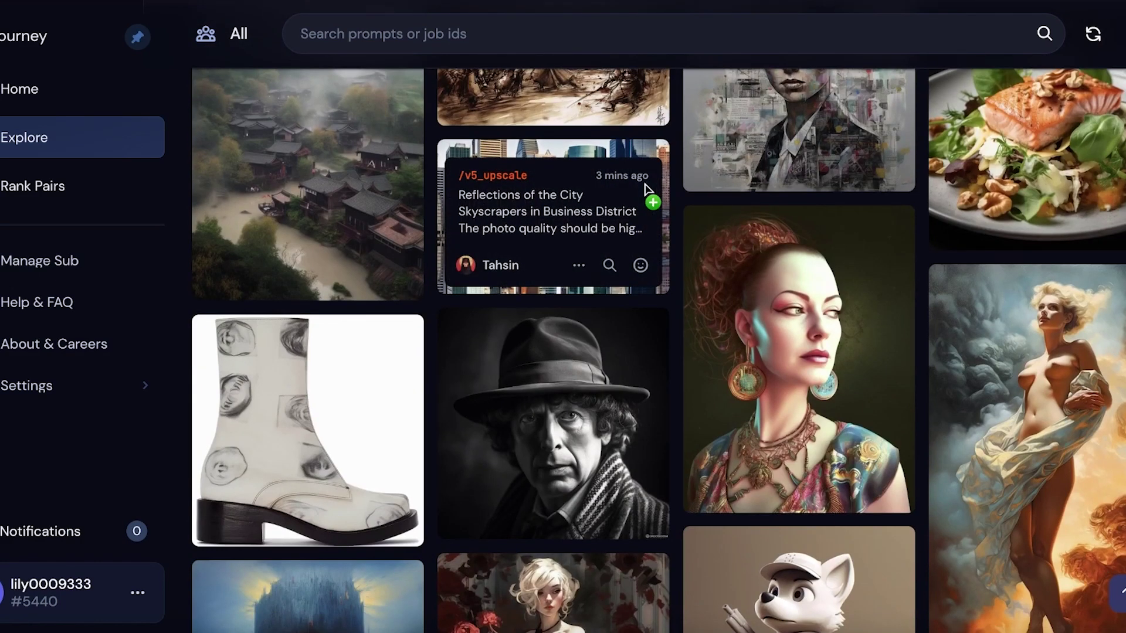
pyautogui.scroll(-4, 883, 193)
pyautogui.scroll(-4, 883, 198)
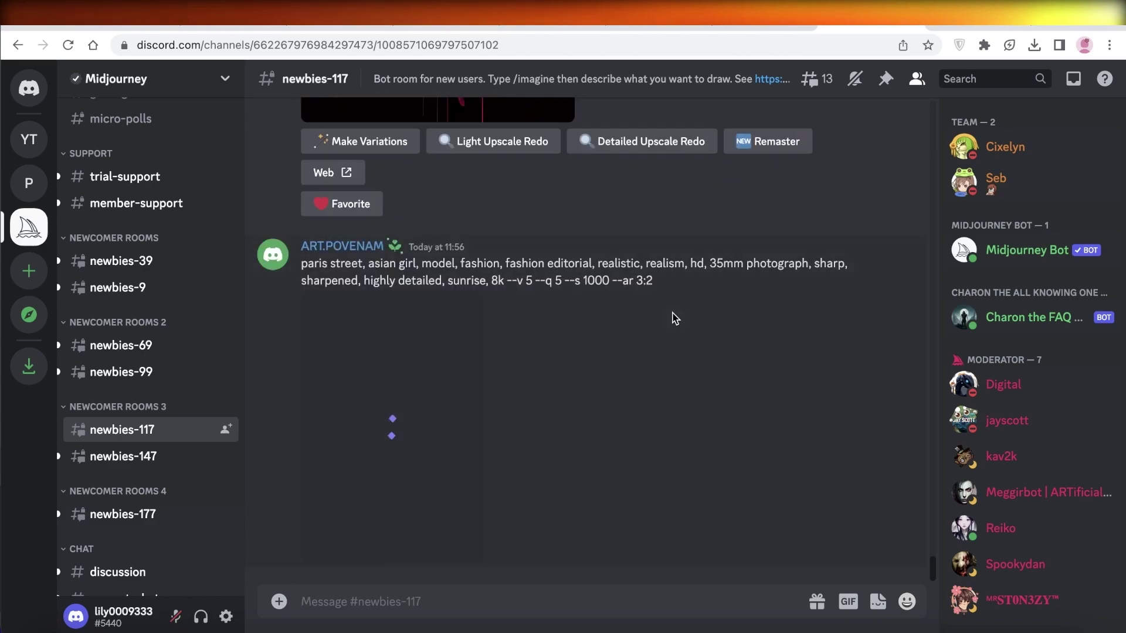
pyautogui.click(648, 24)
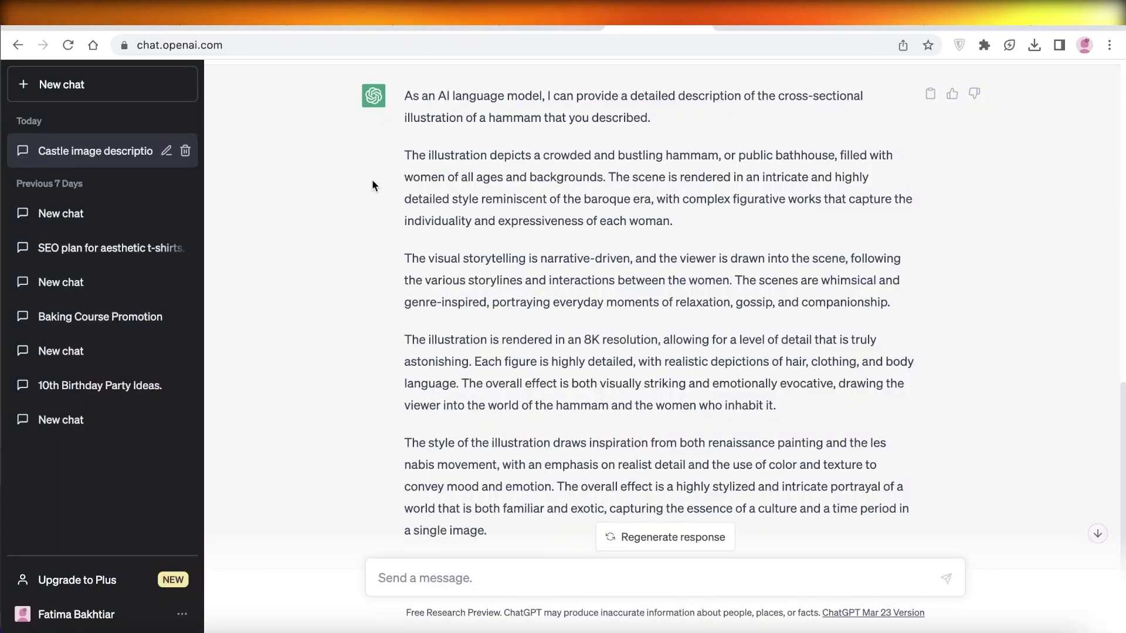
pyautogui.scroll(10, 709, 157)
pyautogui.scroll(3, 772, 211)
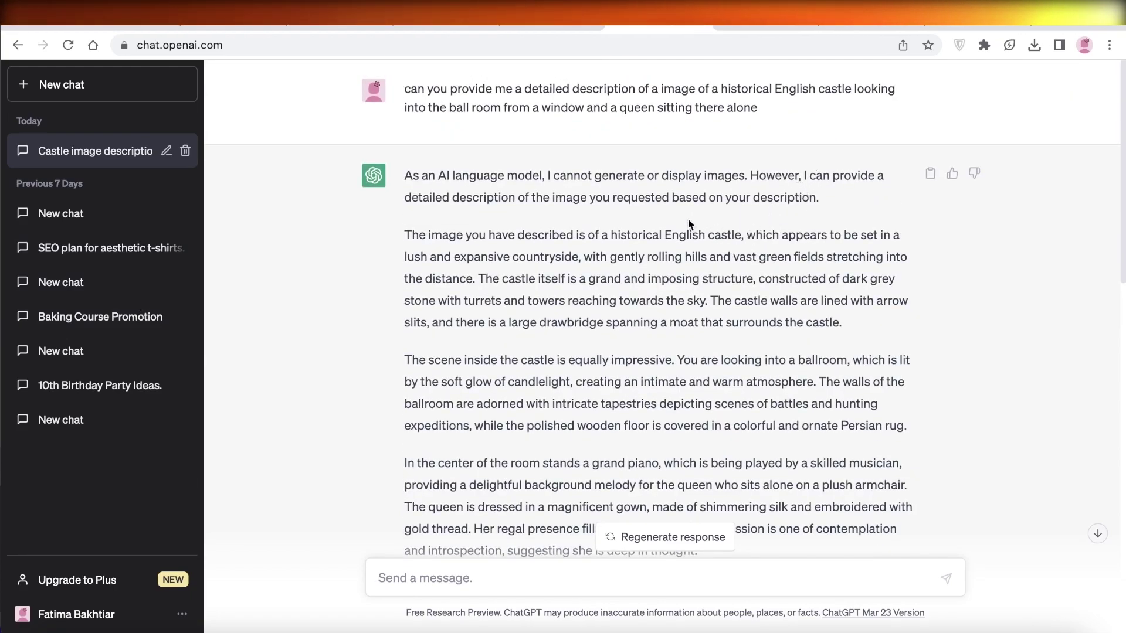
pyautogui.scroll(-15, 688, 219)
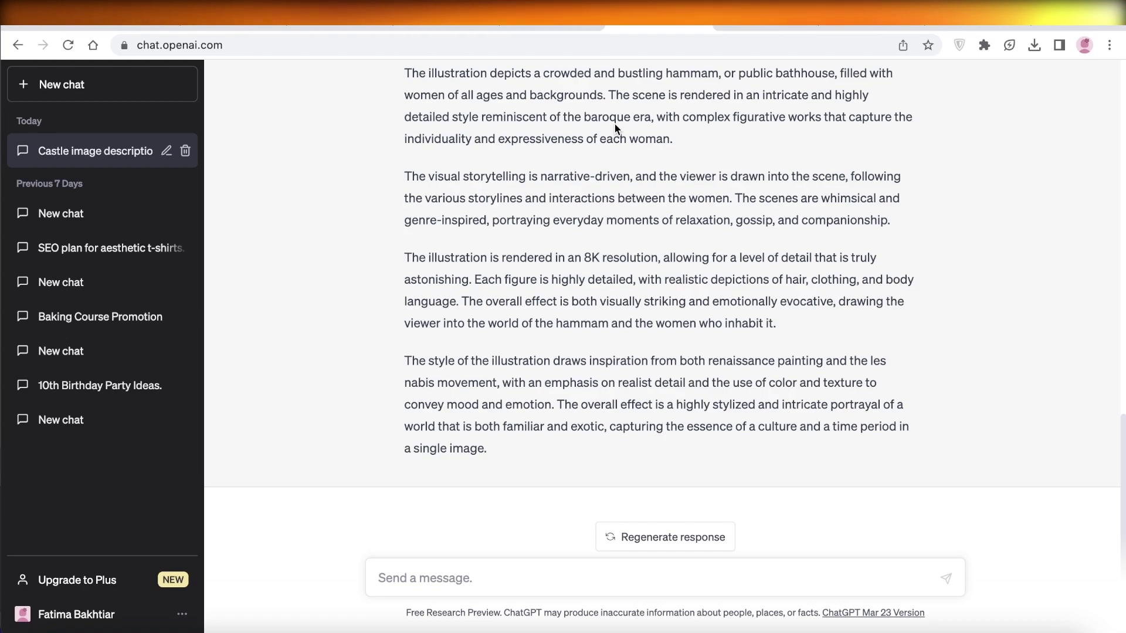
# - Switch back to Discord's #newbies-117 channel to check the Tick prompt's four beetle images
pyautogui.click(879, 25)
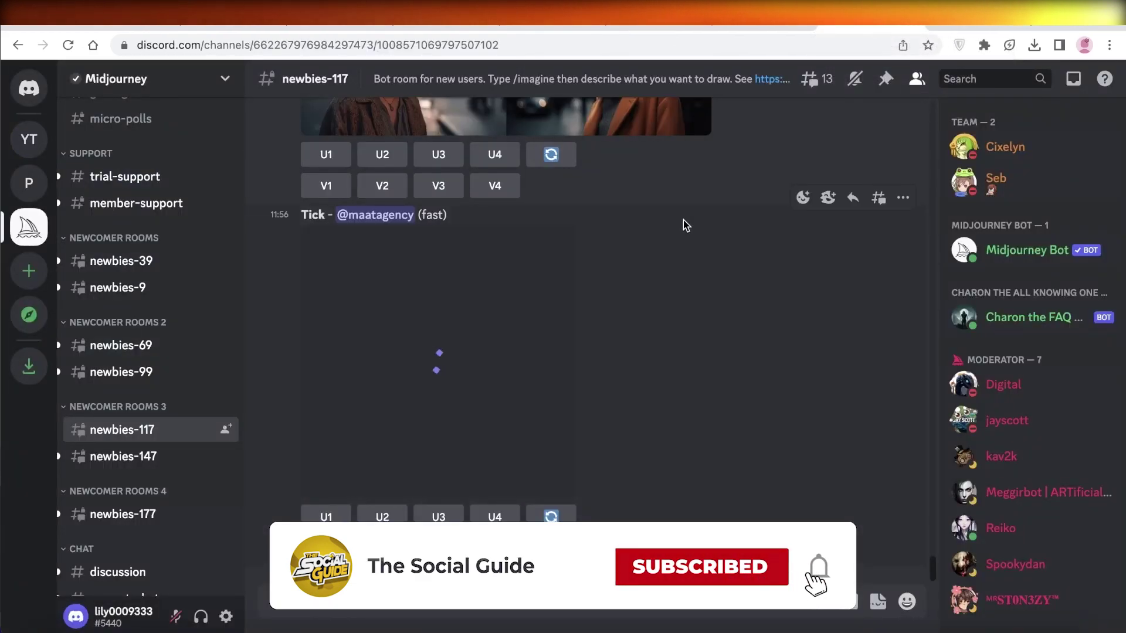